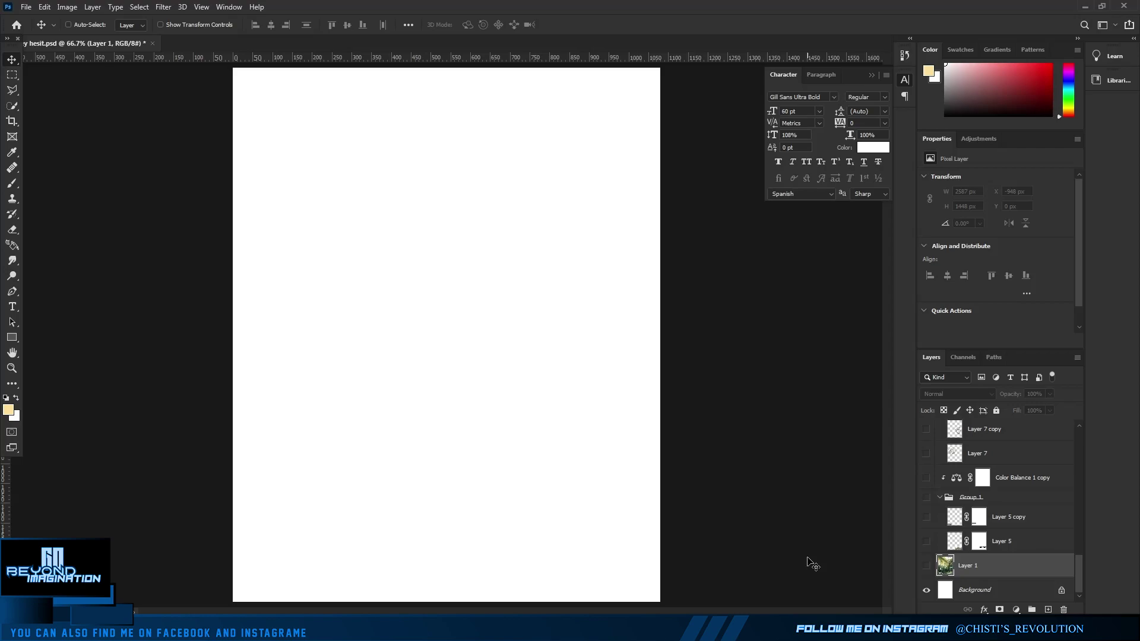
# Show the bank hall photo on Layer 1, nudge it slightly, and cancel a trial Gaussian Blur
pyautogui.click(926, 566)
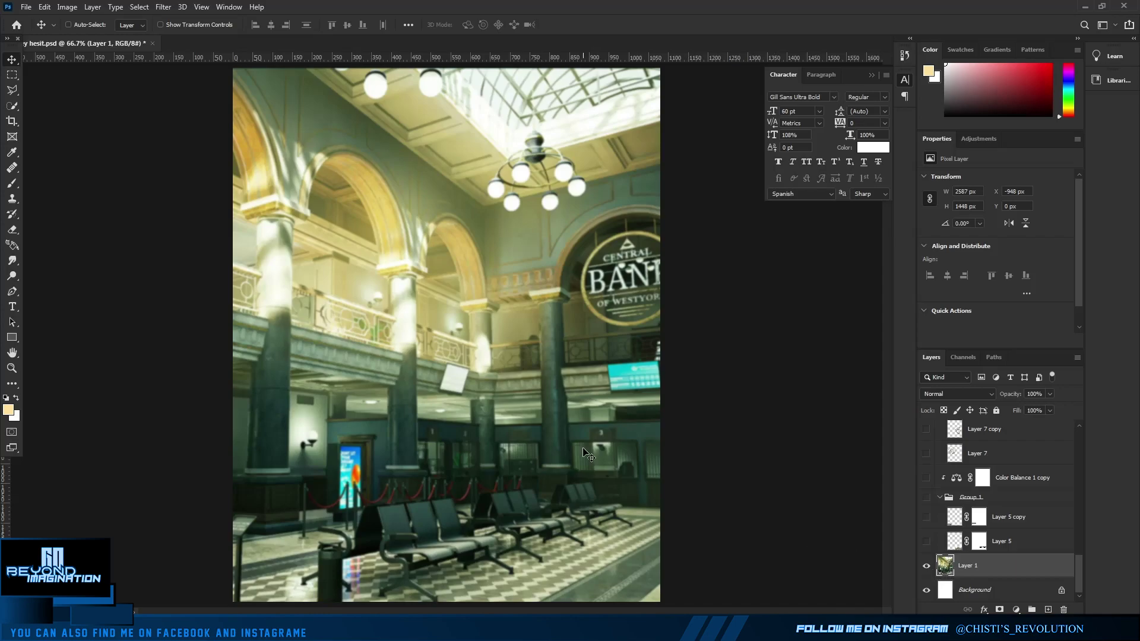
pyautogui.moveTo(585, 450)
pyautogui.mouseDown()
pyautogui.moveTo(509, 447)
pyautogui.moveTo(591, 456)
pyautogui.moveTo(770, 419)
pyautogui.moveTo(597, 481)
pyautogui.moveTo(589, 450)
pyautogui.mouseUp()
pyautogui.click(163, 6)
pyautogui.moveTo(170, 140)
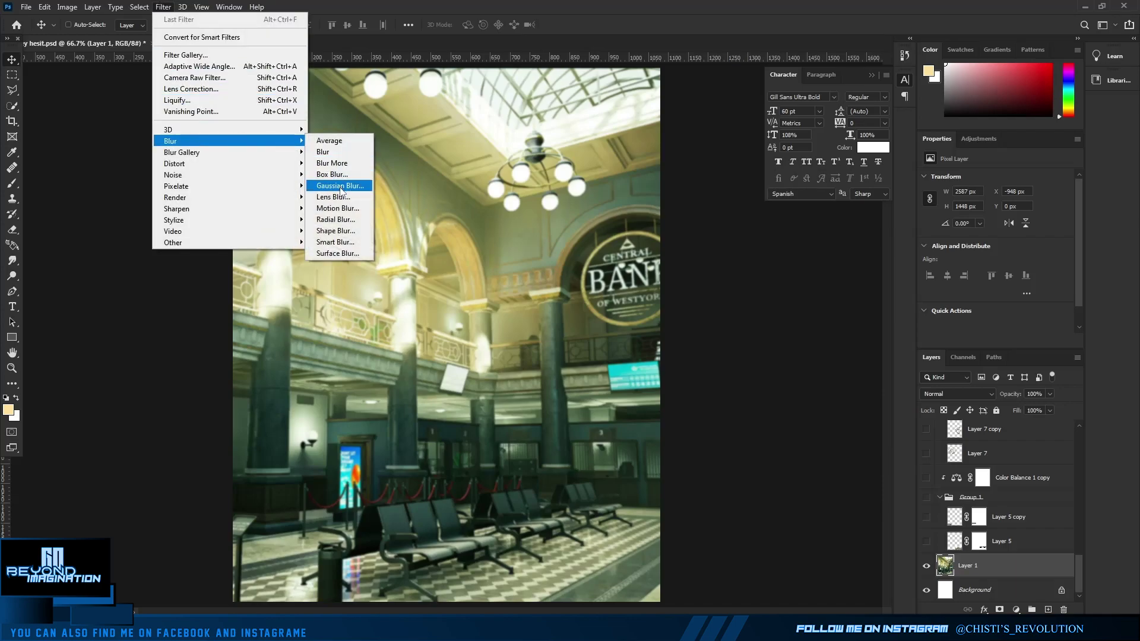
pyautogui.click(352, 186)
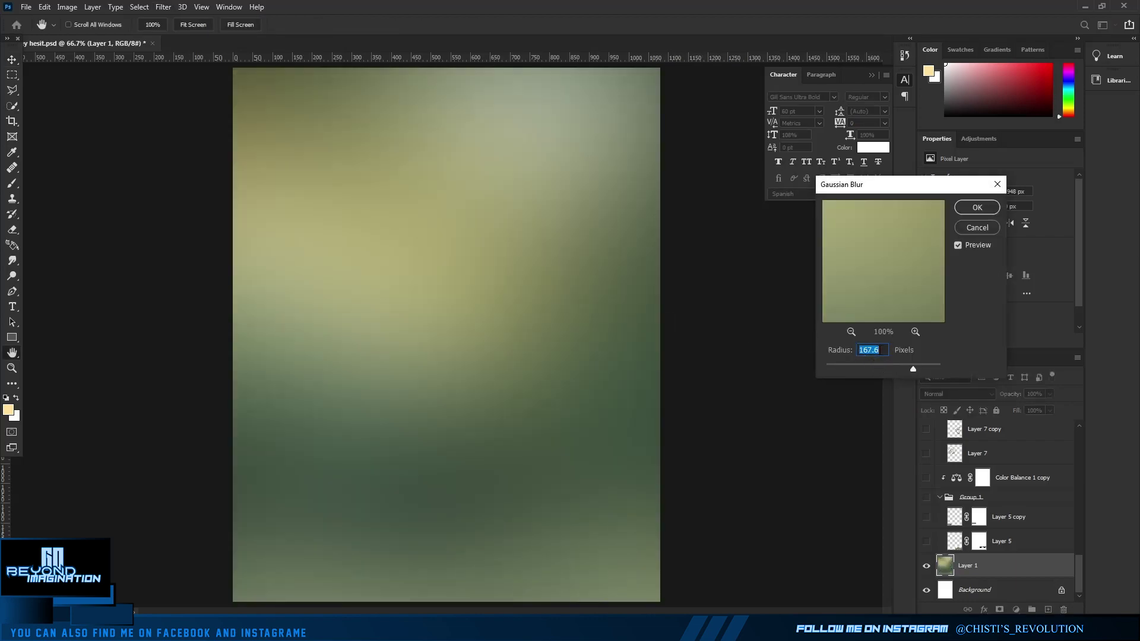
pyautogui.moveTo(913, 369); pyautogui.dragTo(843, 369)
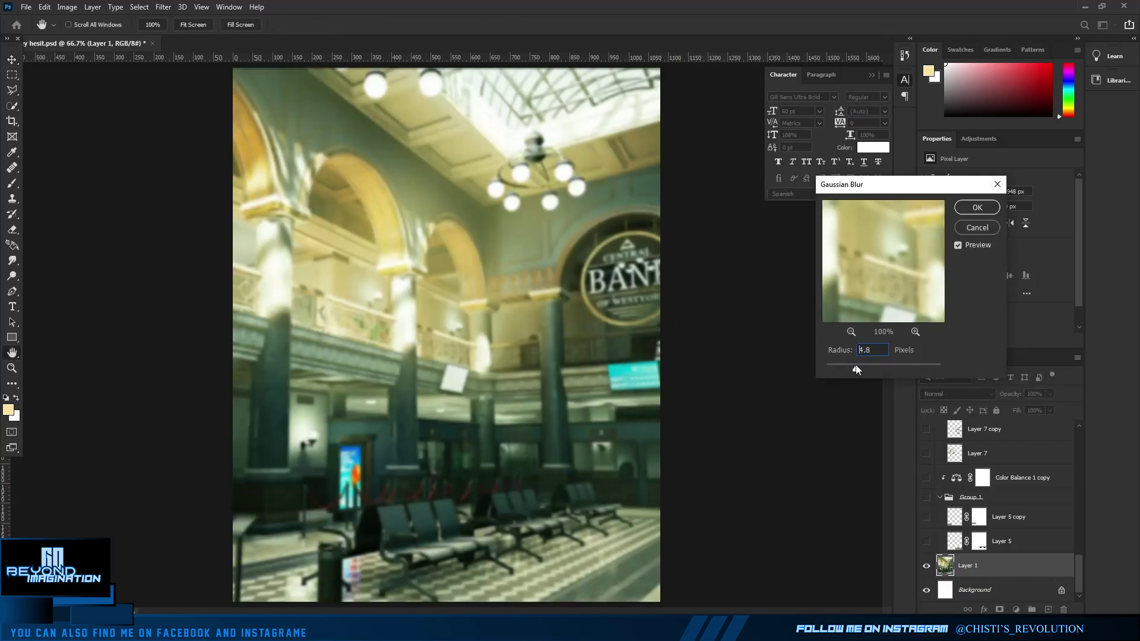
pyautogui.click(976, 229)
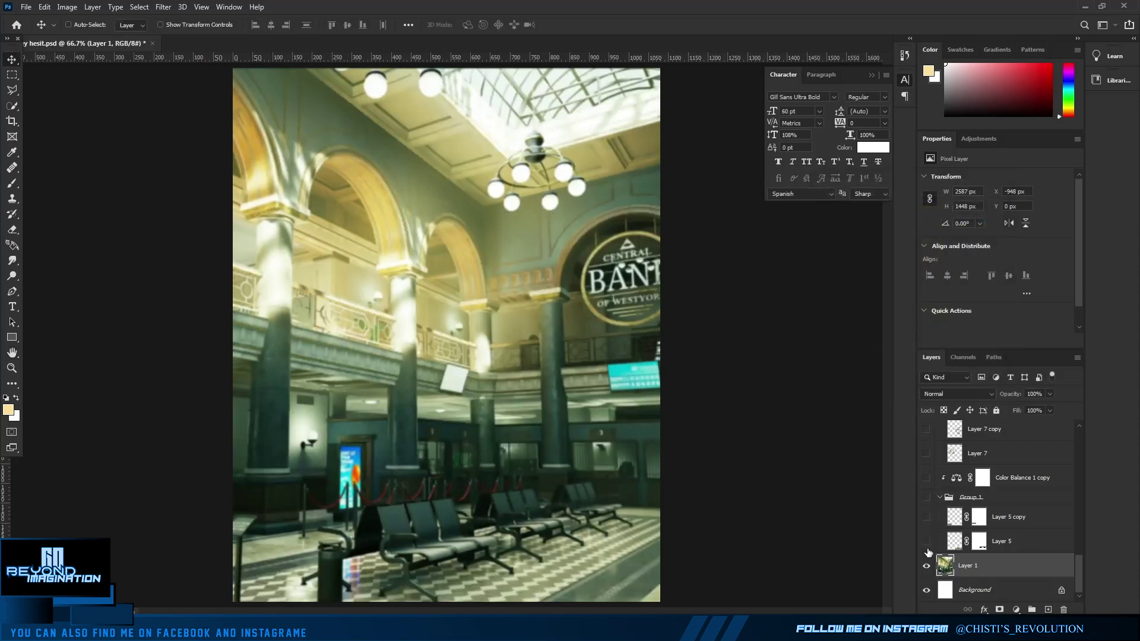
# Toggle the bank photo and both money-pile layers to check which pile is which
pyautogui.click(928, 566)
pyautogui.click(928, 542)
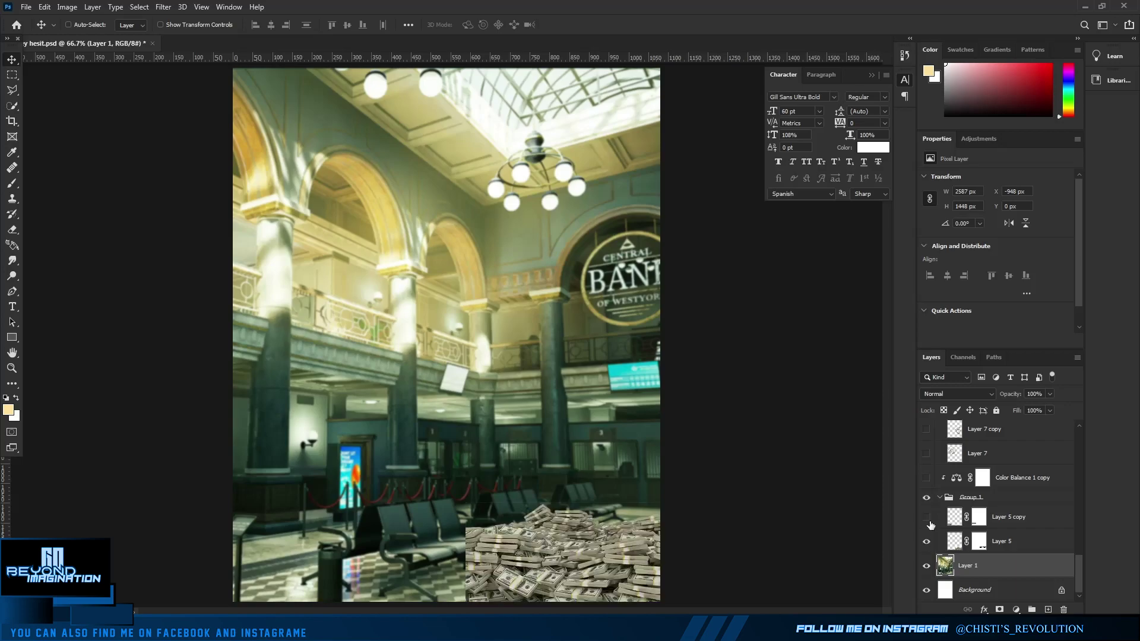
pyautogui.click(928, 518)
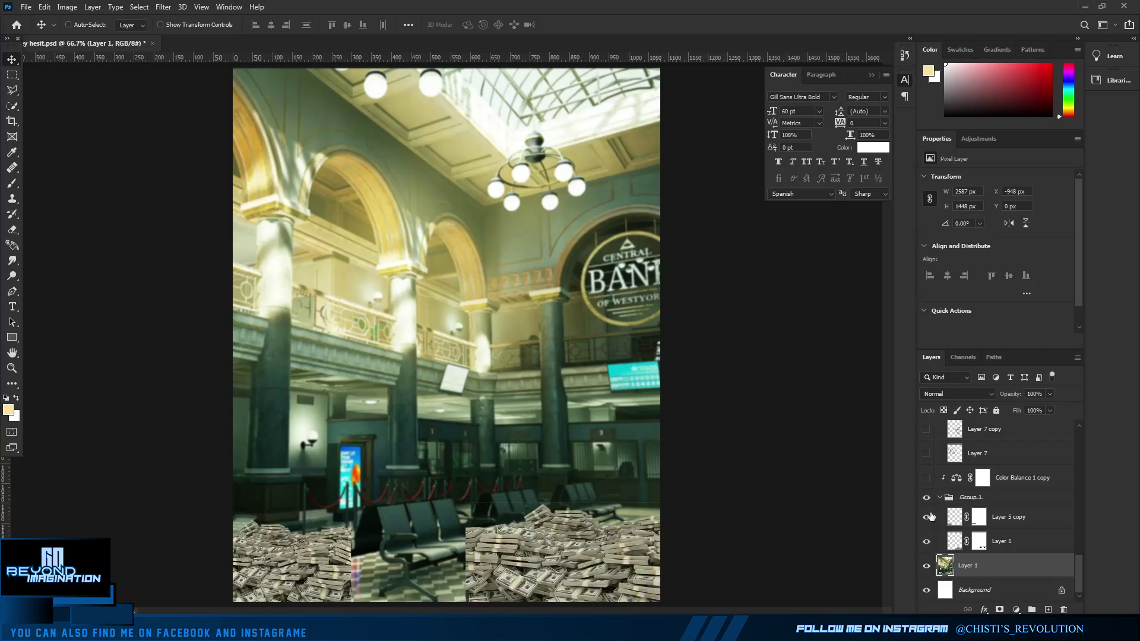
pyautogui.click(927, 533)
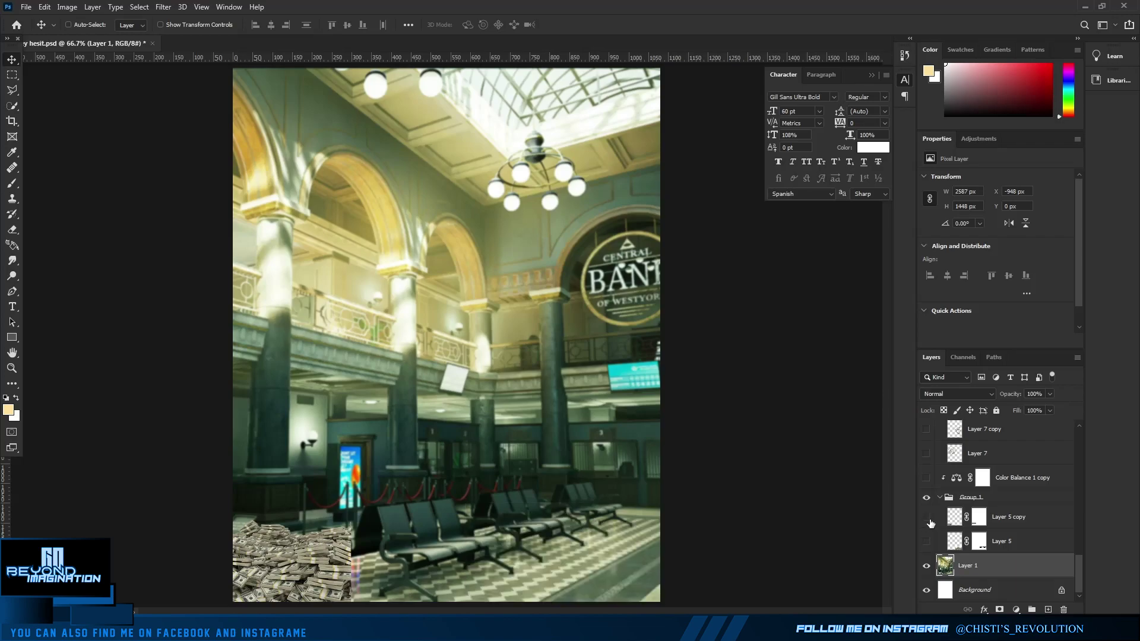
pyautogui.click(927, 541)
# Try moving and enlarging the right-hand money pile with Free Transform, then cancel it
pyautogui.click(1008, 541)
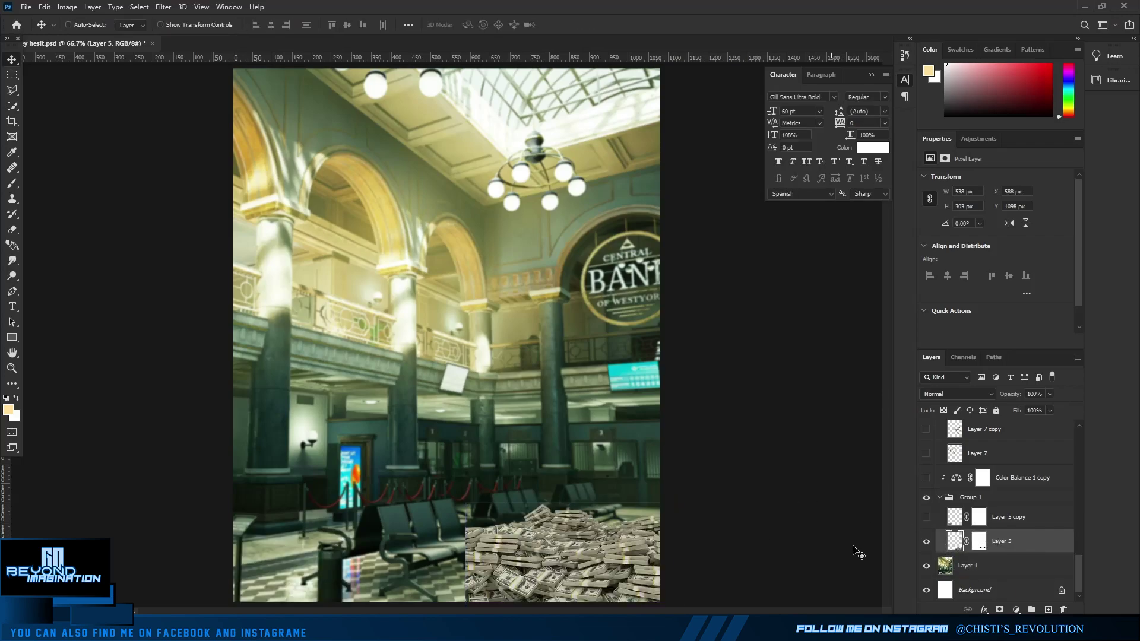
pyautogui.keyDown('ctrl'); pyautogui.click(953, 546); pyautogui.keyUp('ctrl')
pyautogui.hotkey('ctrl', 't')
pyautogui.moveTo(578, 553); pyautogui.dragTo(506, 432)
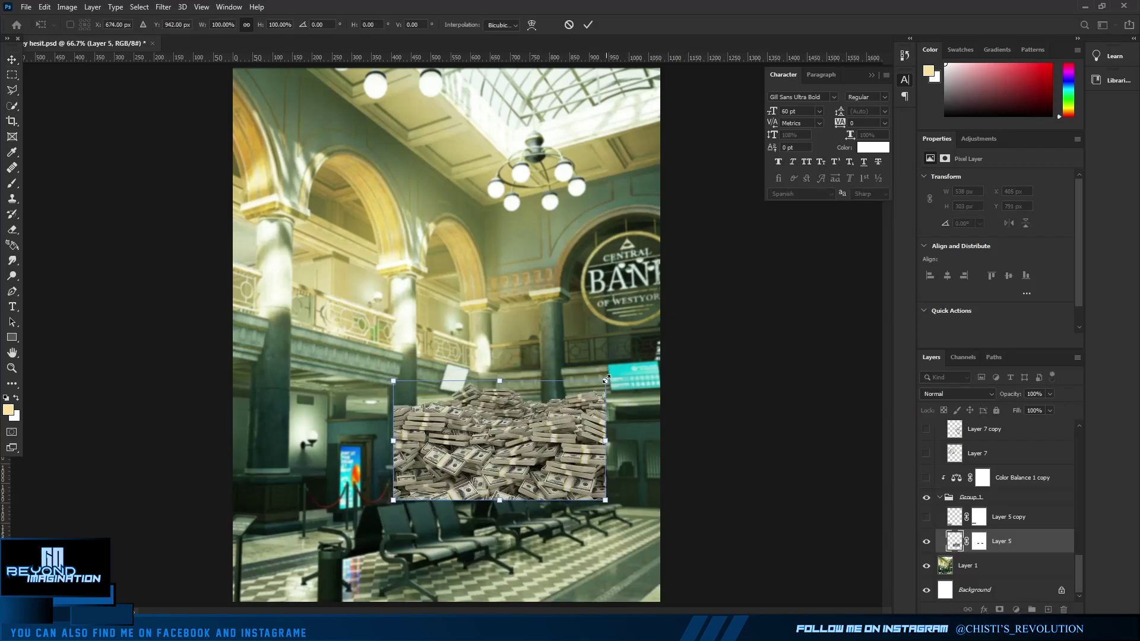
pyautogui.moveTo(606, 378); pyautogui.dragTo(615, 376)
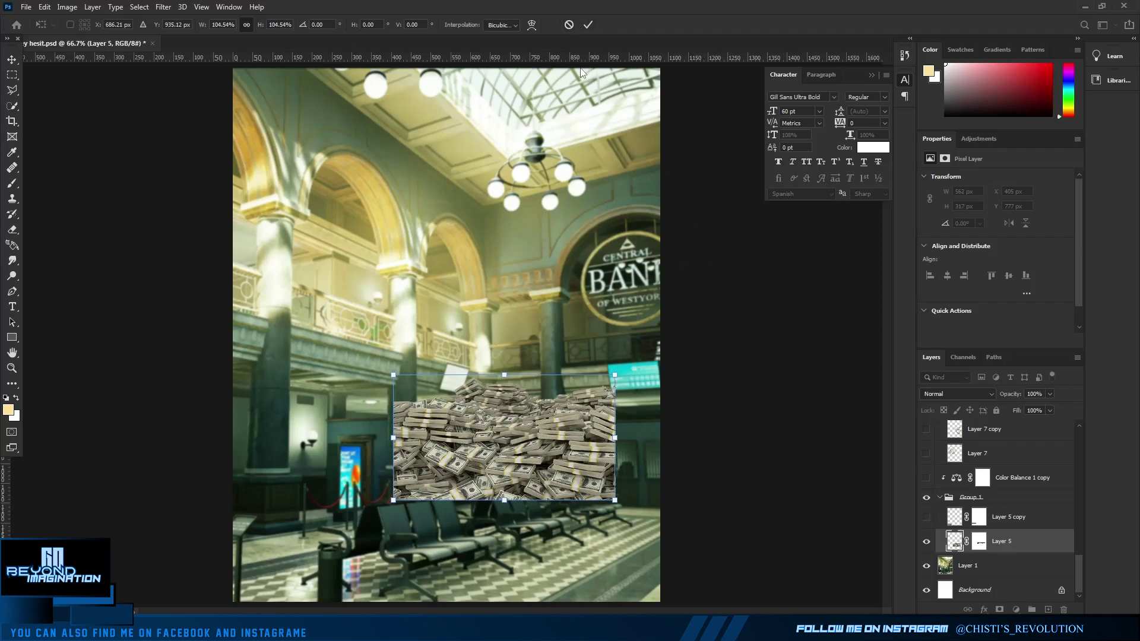
pyautogui.click(569, 25)
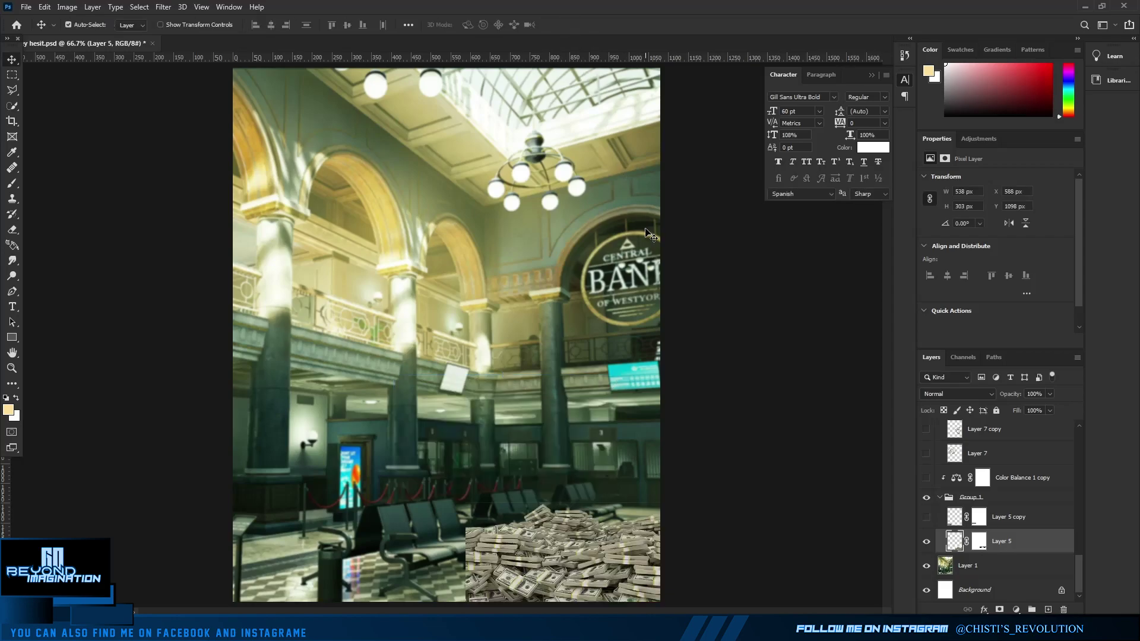
# Show the bottom-left money pile again and check the group and colour balance visibility
pyautogui.click(927, 518)
pyautogui.click(927, 499)
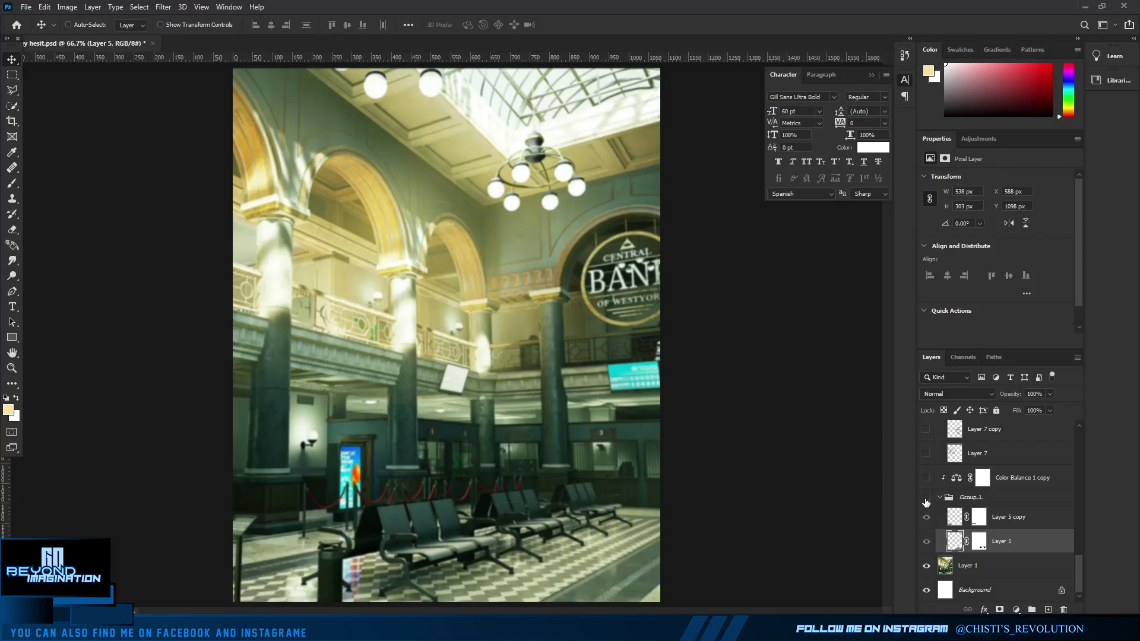
pyautogui.click(926, 478)
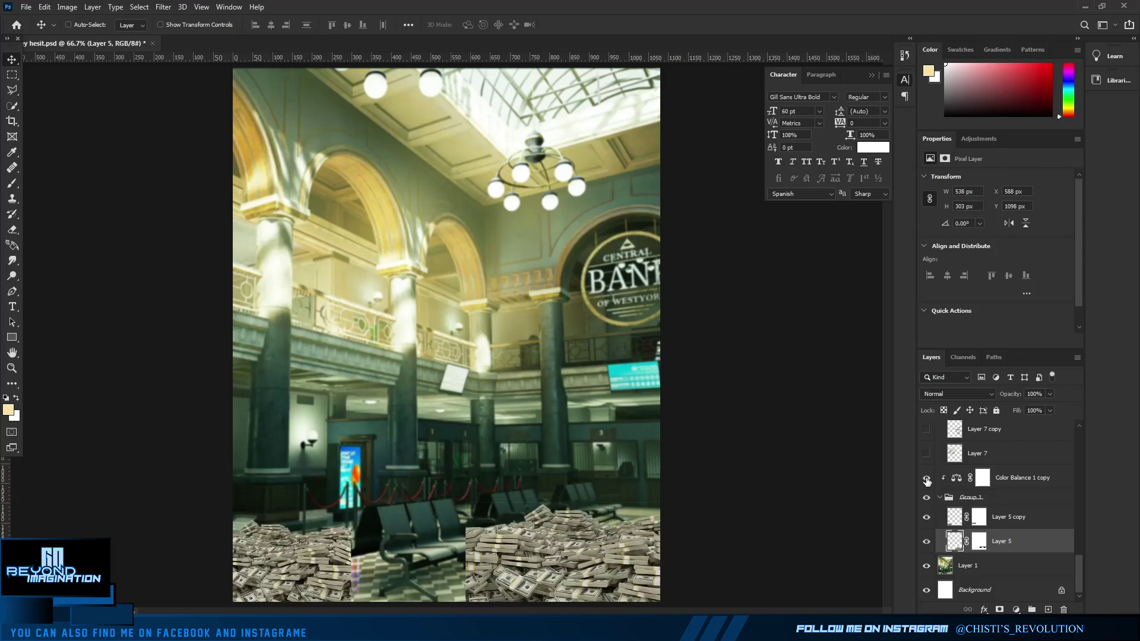
pyautogui.click(927, 479)
# Inspect Color Balance 1 copy, collapse Group 1, and add a Color Balance adjustment layer
pyautogui.click(984, 481)
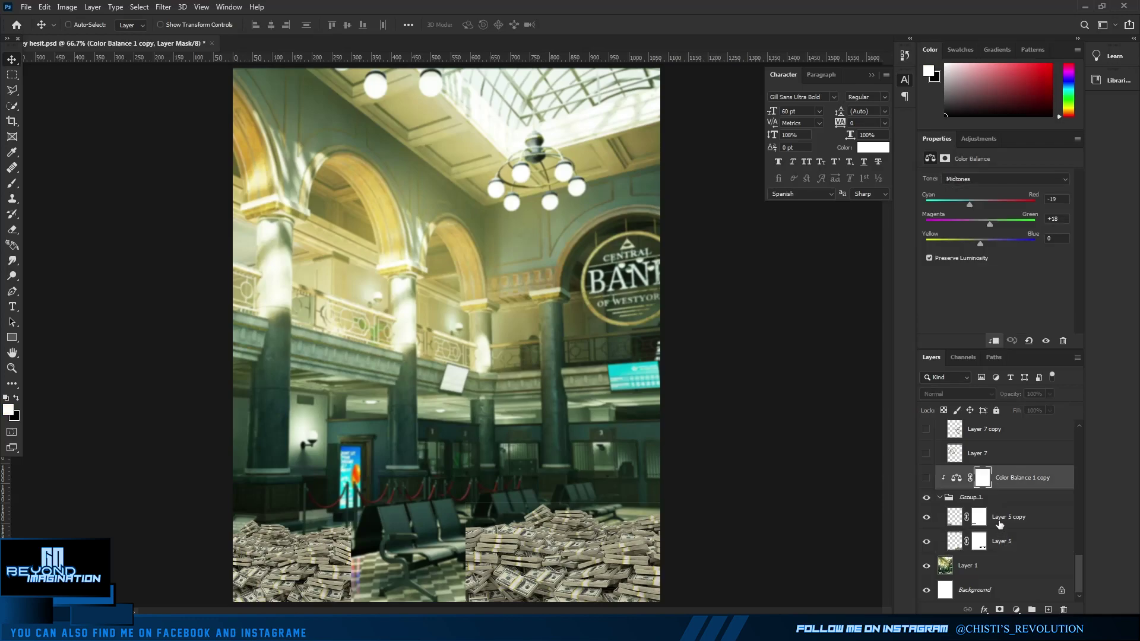
pyautogui.click(940, 498)
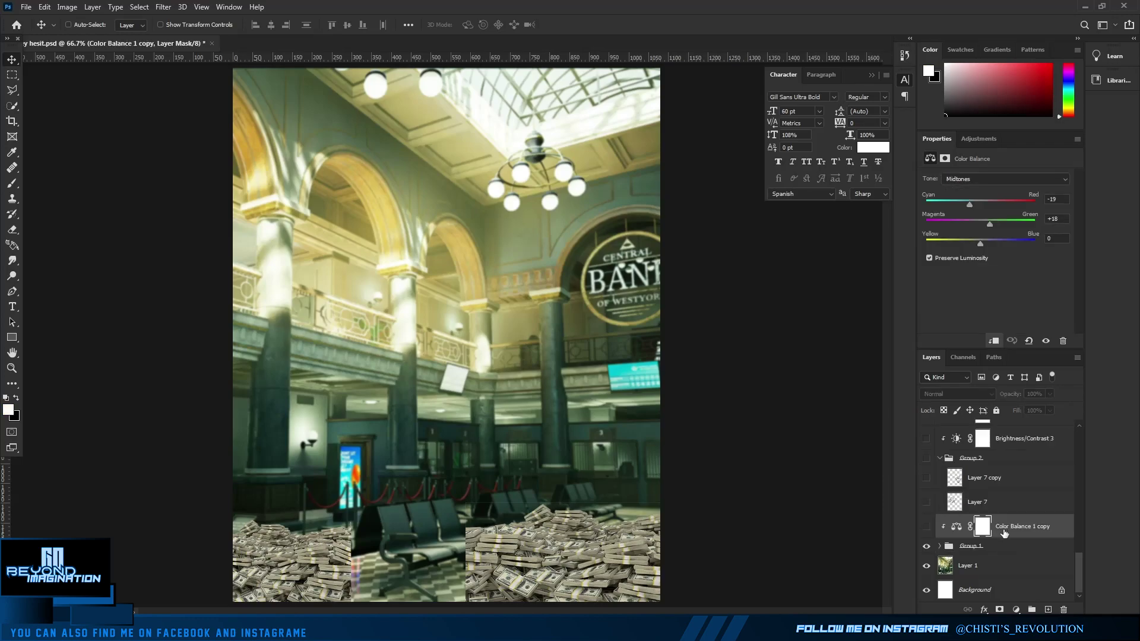
pyautogui.rightClick(995, 547)
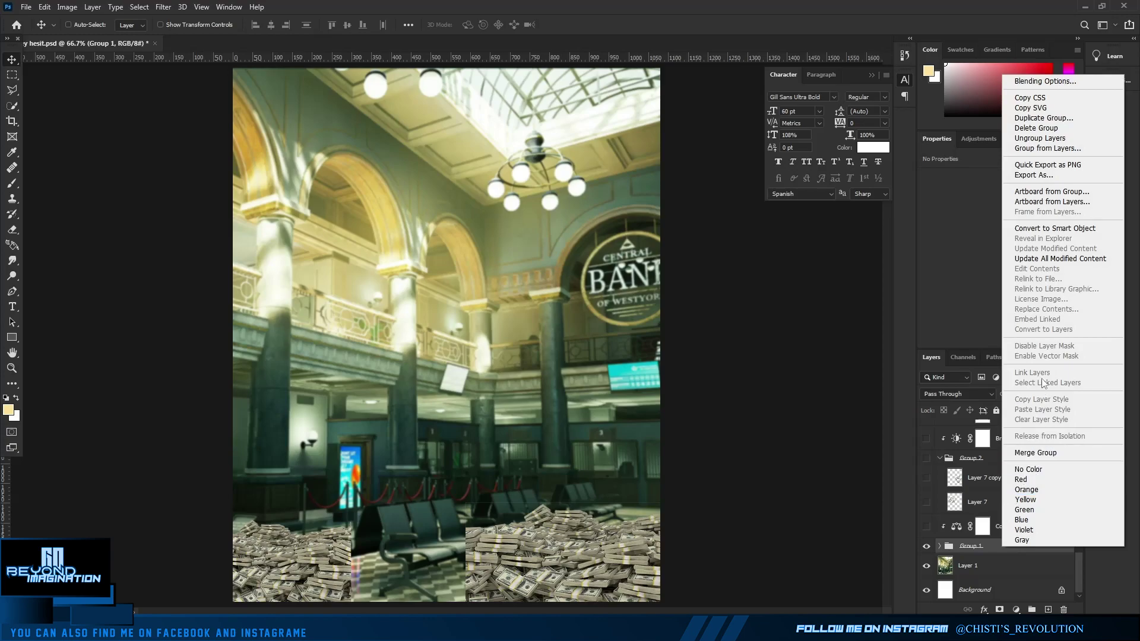
pyautogui.click(1008, 577)
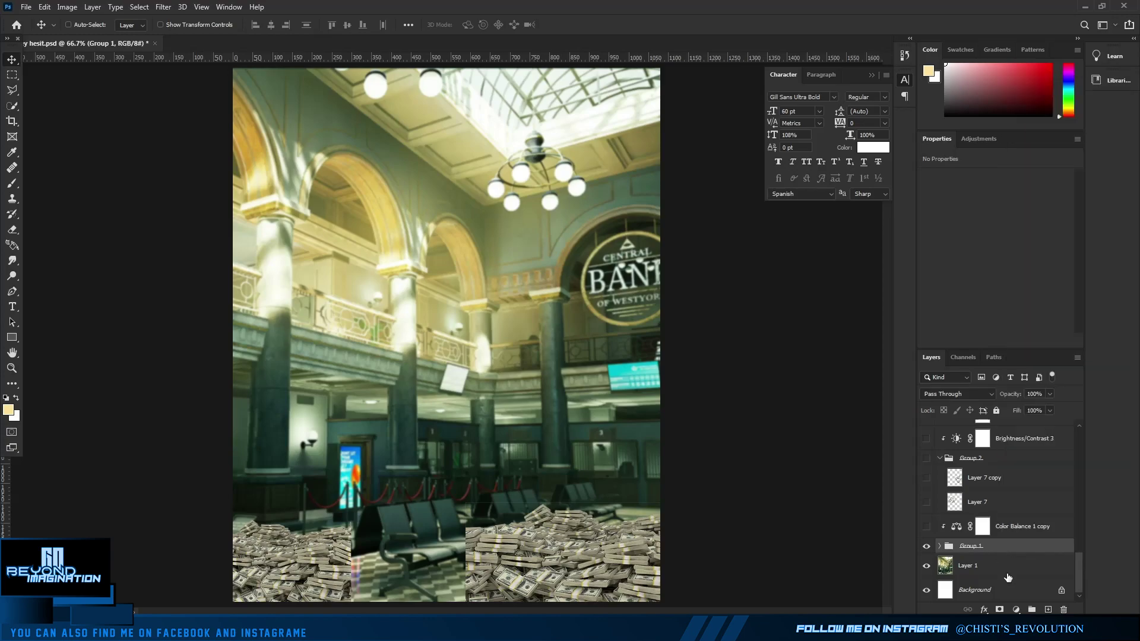
pyautogui.click(1015, 609)
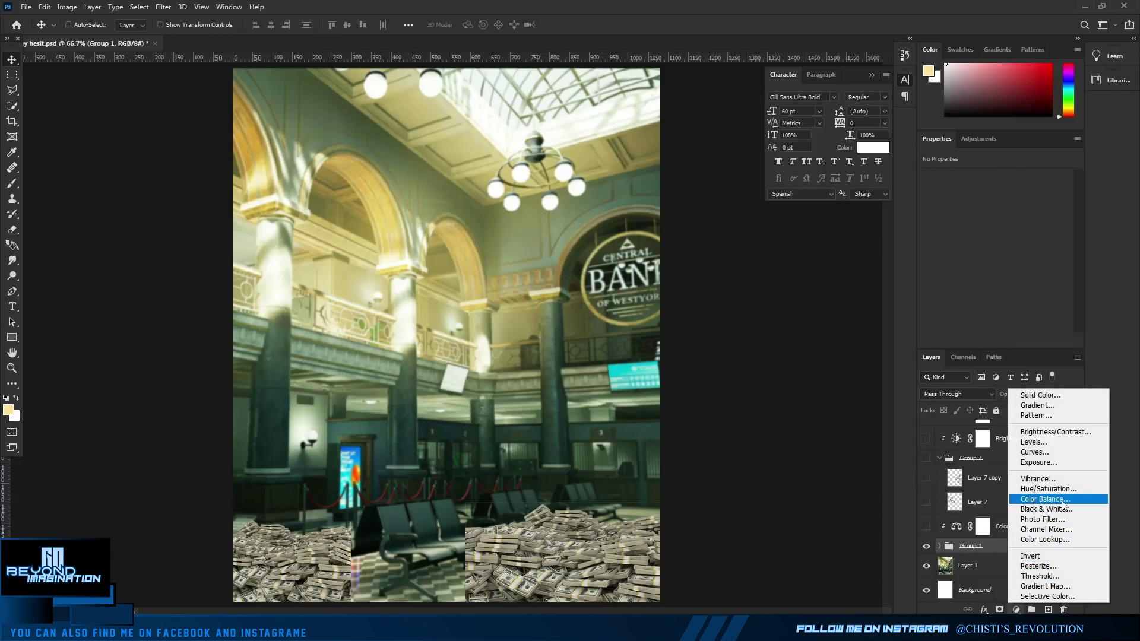
pyautogui.click(1041, 501)
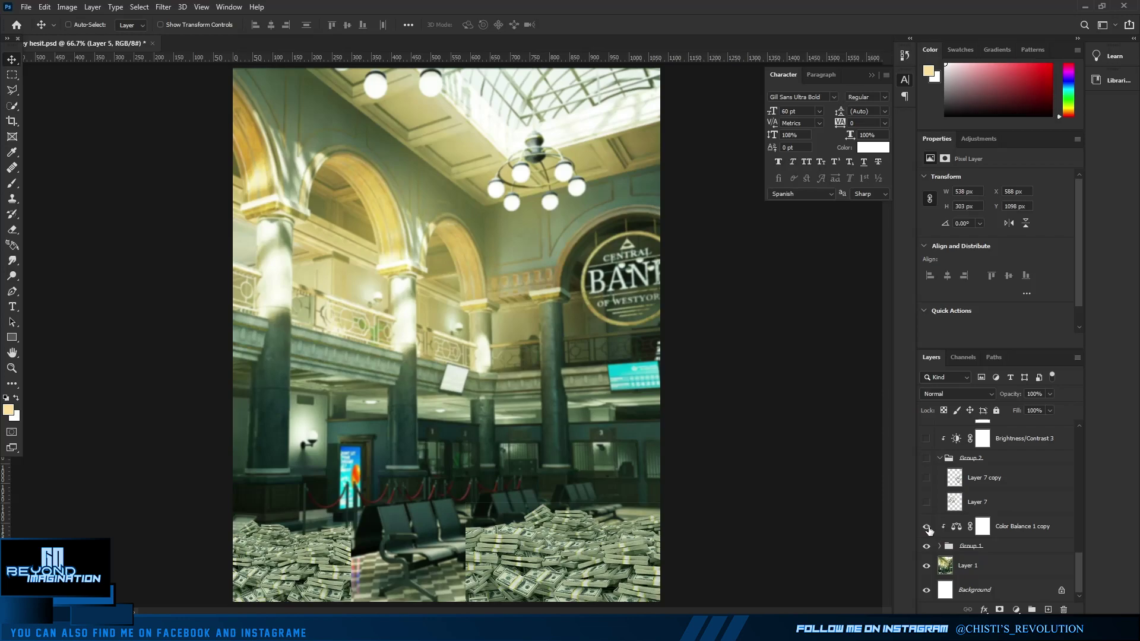
# Undo an accidental money-pile move and show both Layer 7 flying-banknote bursts
pyautogui.moveTo(763, 544)
pyautogui.mouseDown()
pyautogui.moveTo(522, 265)
pyautogui.moveTo(575, 322)
pyautogui.mouseUp()
pyautogui.hotkey('ctrl', 'z')
pyautogui.click(928, 504)
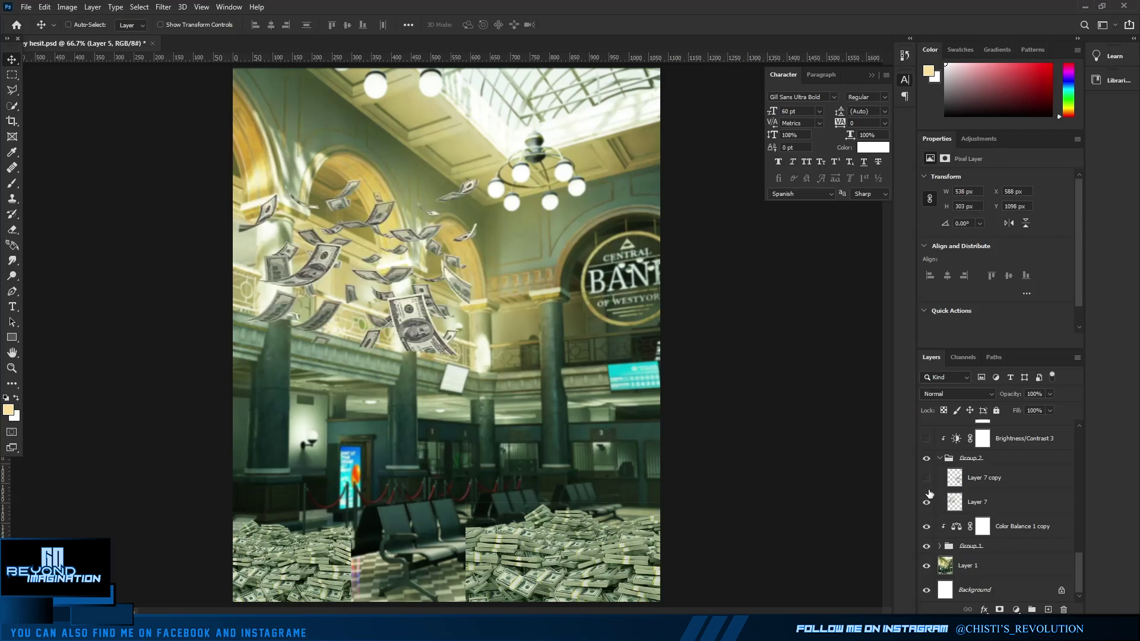
pyautogui.click(927, 479)
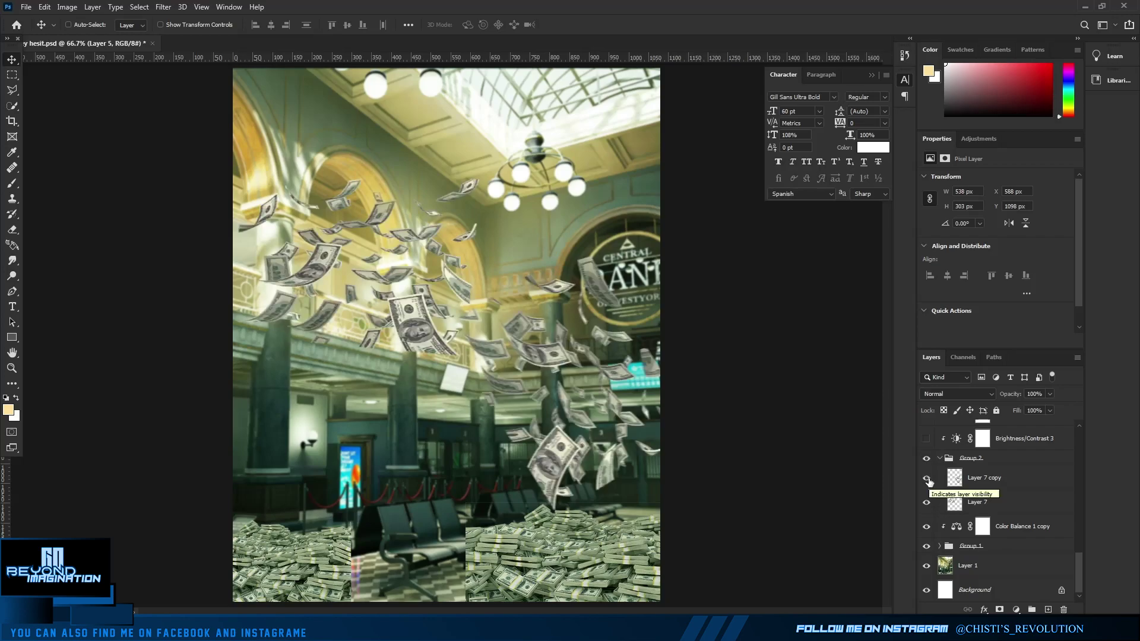
pyautogui.click(985, 478)
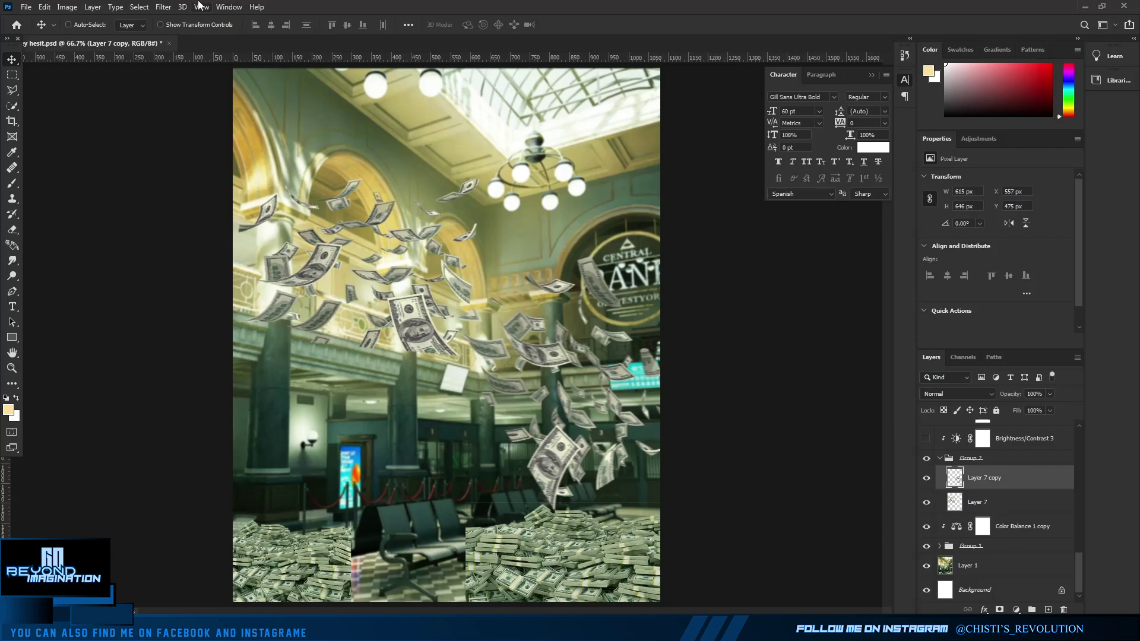
# Leave the banknotes unblurred and switch on the Brightness/Contrast 3 adjustment
pyautogui.click(169, 7)
pyautogui.moveTo(171, 141)
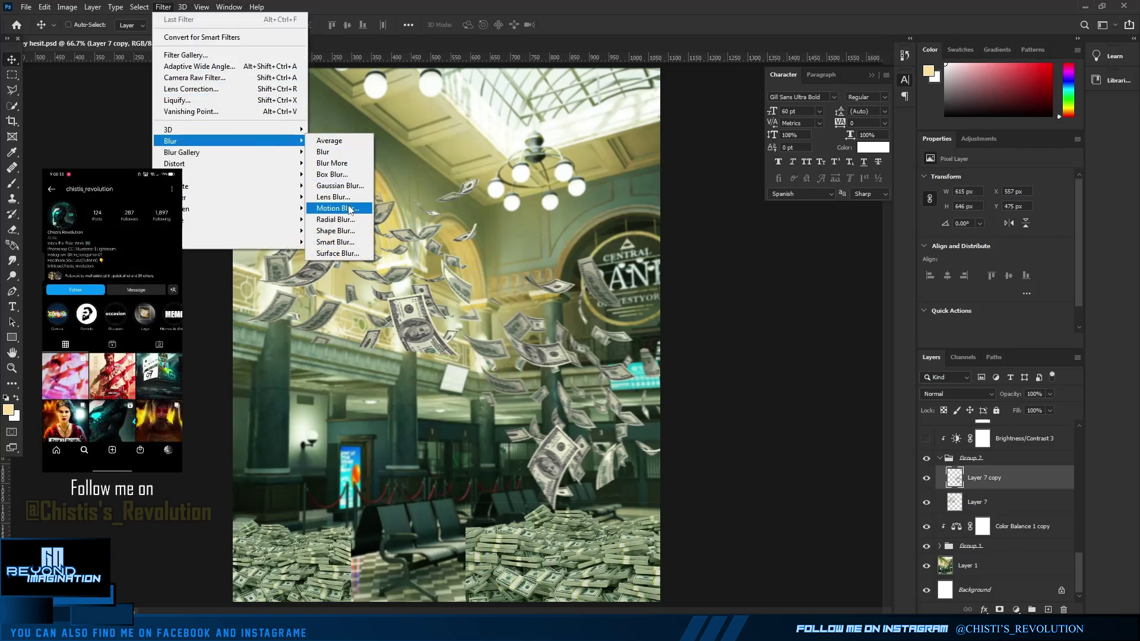
pyautogui.click(748, 287)
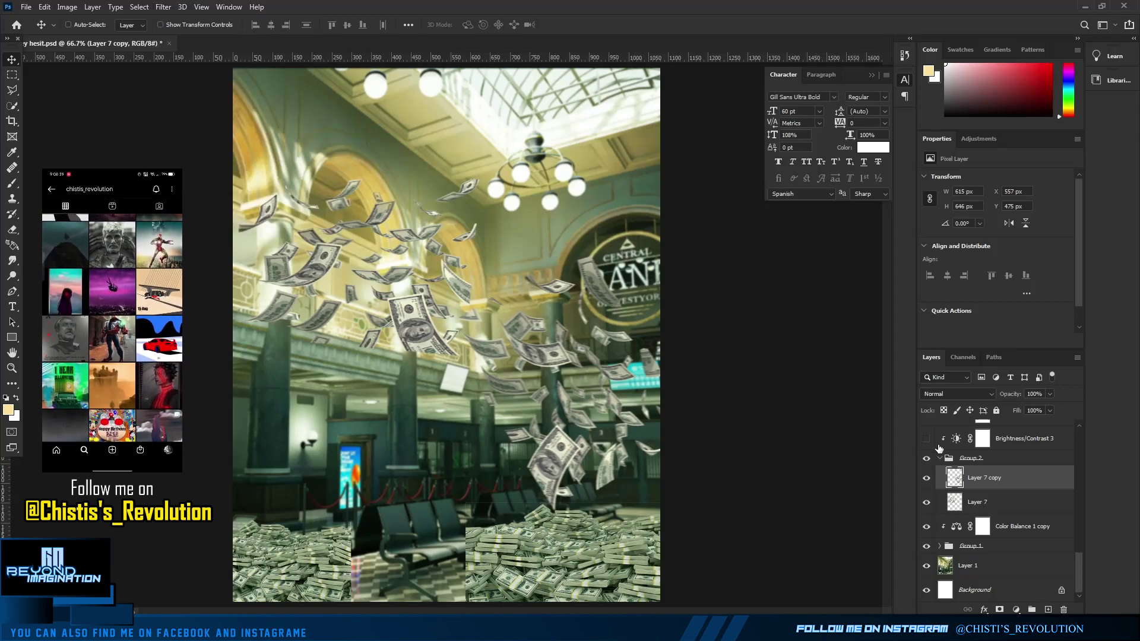
pyautogui.scroll(1, 950, 493)
pyautogui.click(926, 468)
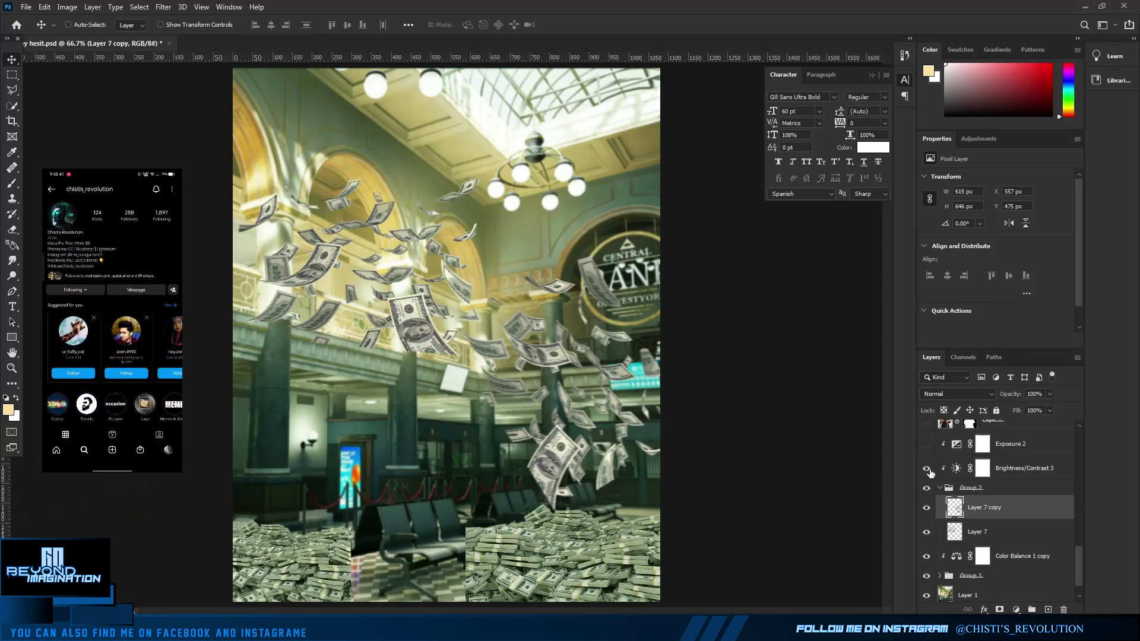
pyautogui.scroll(1, 930, 493)
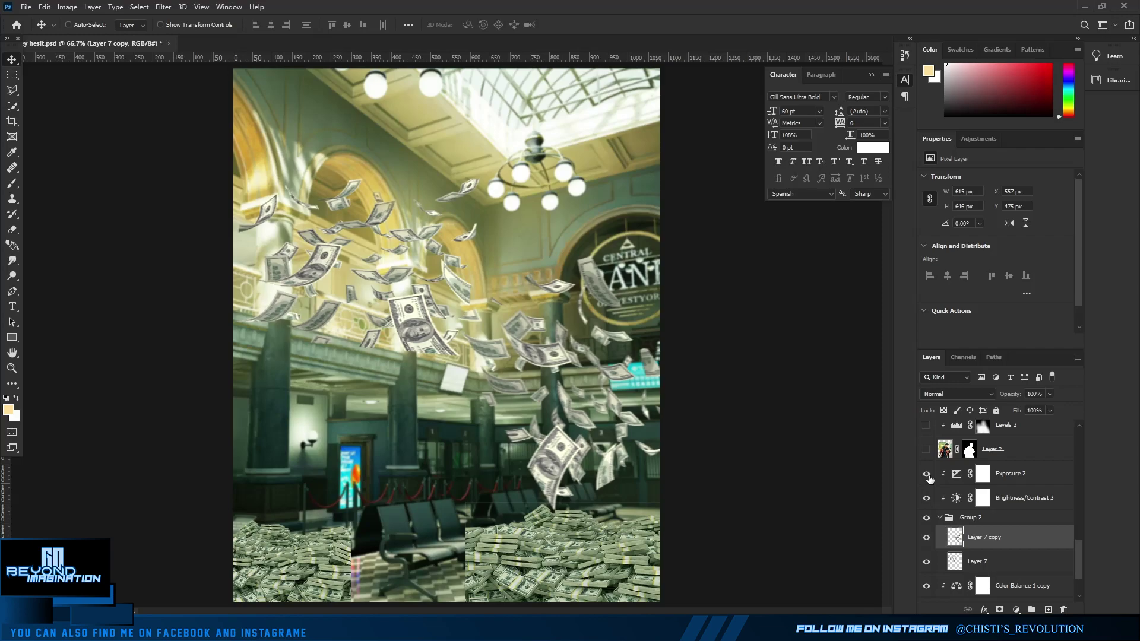
# Show the man with the cane, check Levels 2, and compare the image with Exposure 1
pyautogui.click(927, 449)
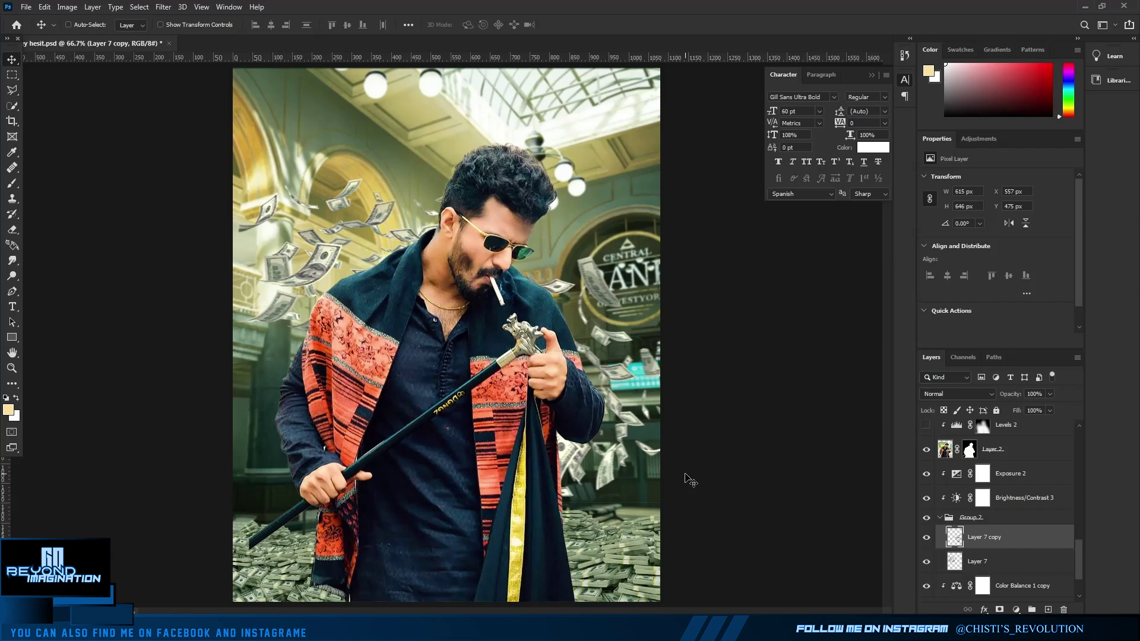
pyautogui.scroll(2, 945, 505)
pyautogui.scroll(1, 944, 509)
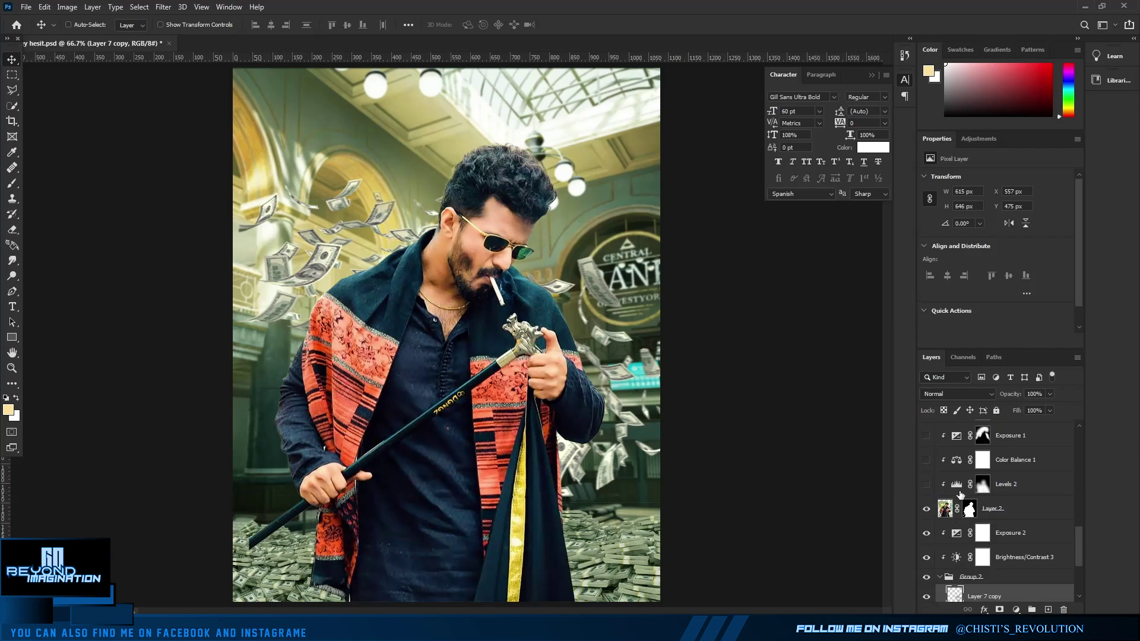
pyautogui.click(1000, 492)
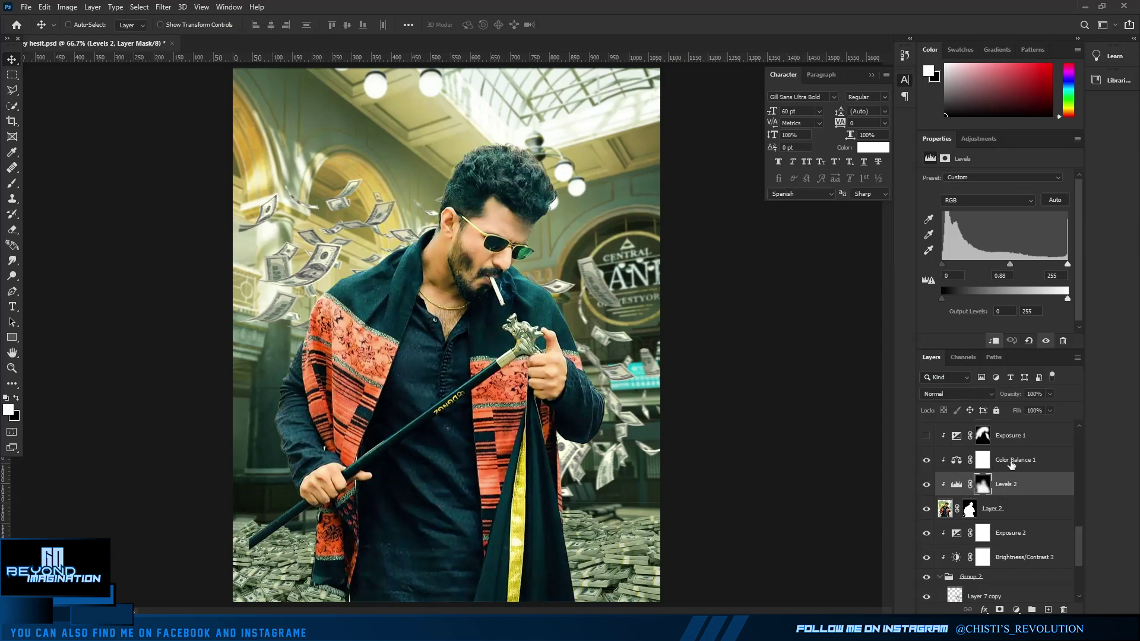
pyautogui.scroll(1, 1012, 465)
pyautogui.click(926, 465)
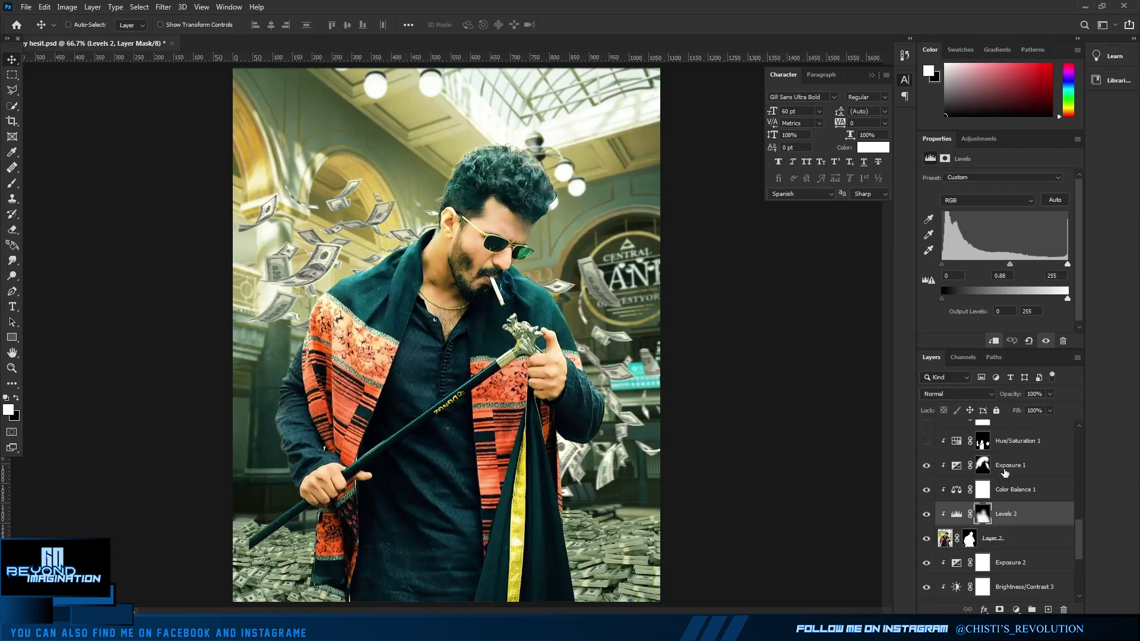
pyautogui.click(926, 466)
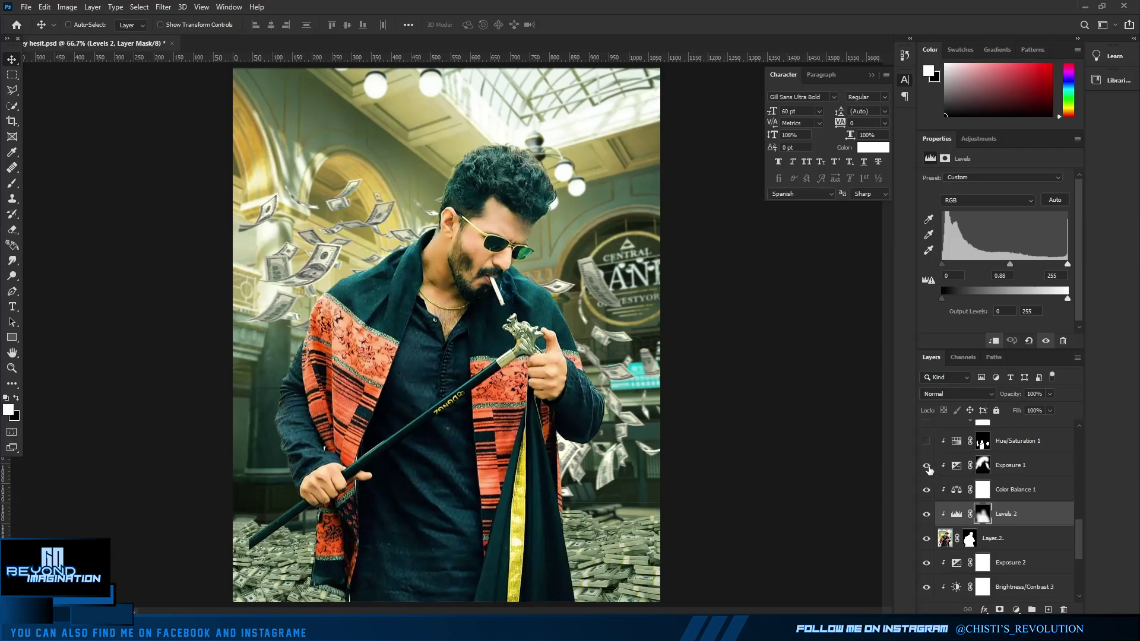
# Compare the red shirt Hue/Saturation 1, turn on Levels 3, and reveal the holster layer
pyautogui.scroll(1, 965, 517)
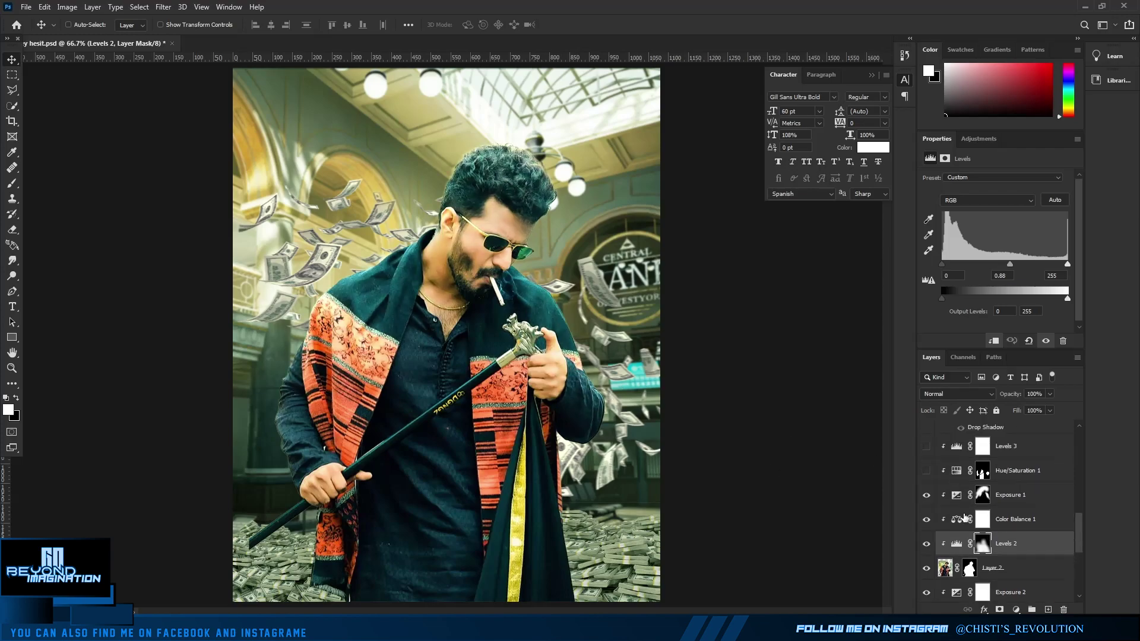
pyautogui.click(926, 472)
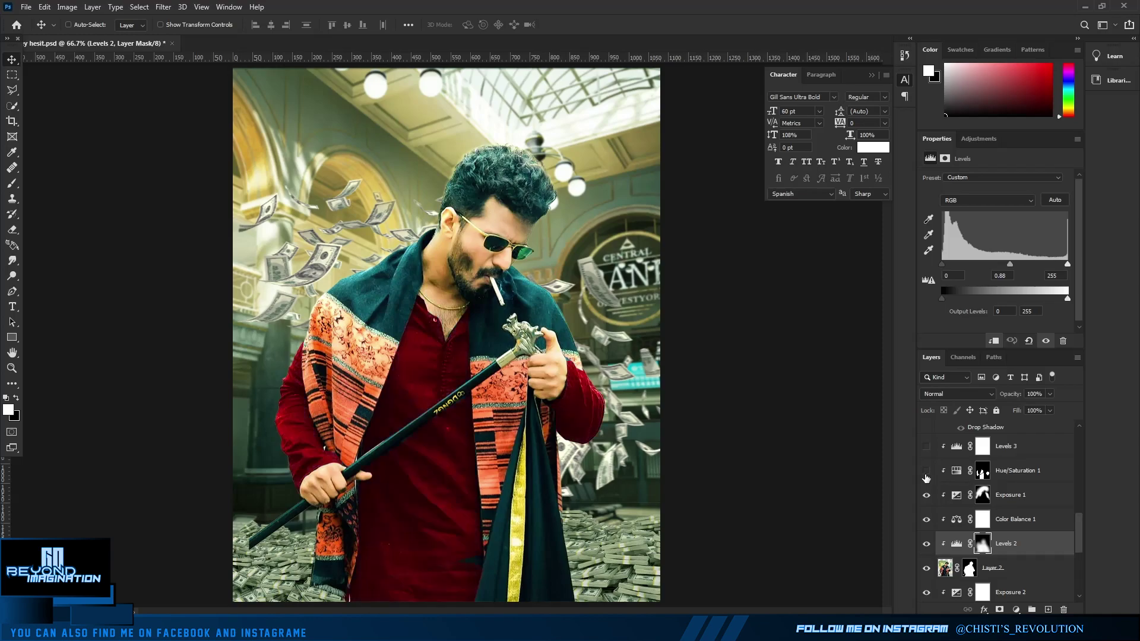
pyautogui.click(926, 472)
pyautogui.scroll(1, 926, 477)
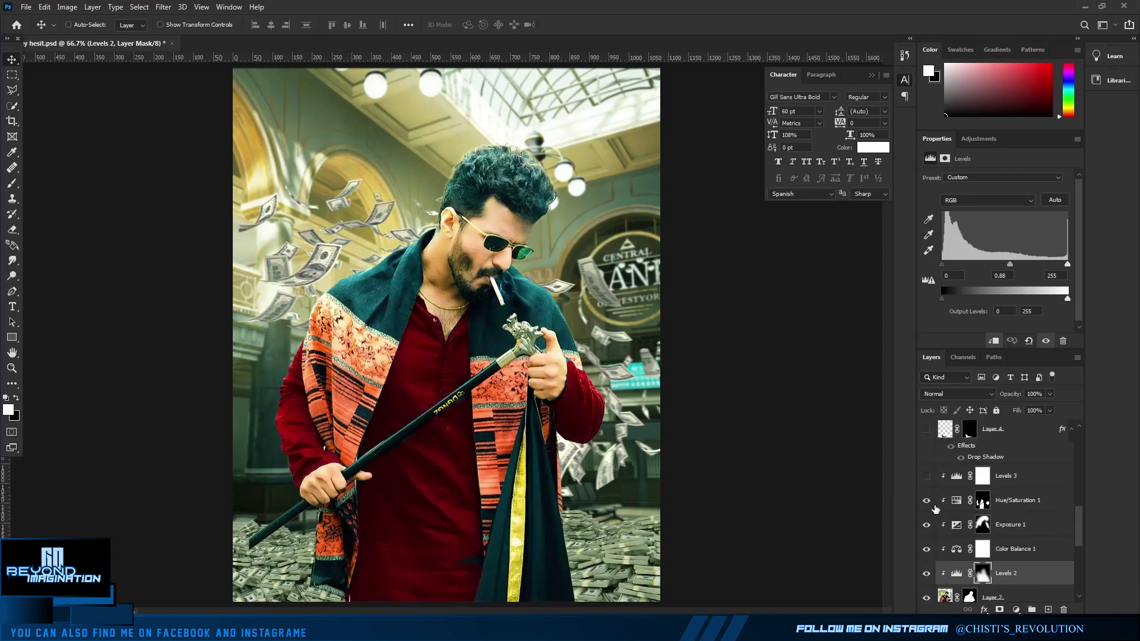
pyautogui.click(928, 478)
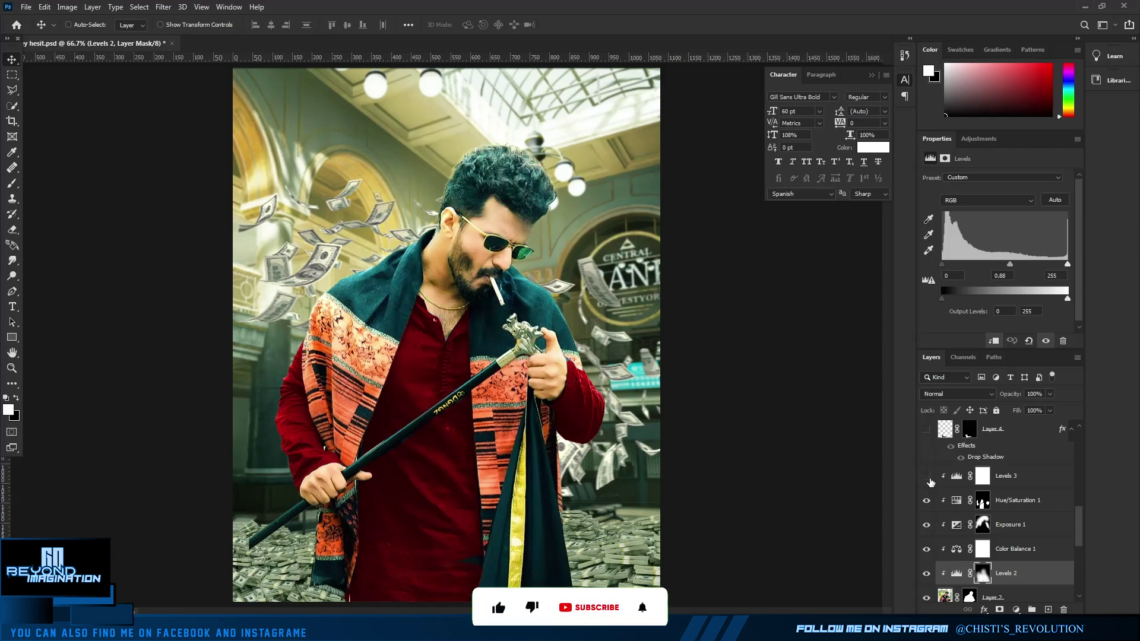
pyautogui.scroll(1, 929, 481)
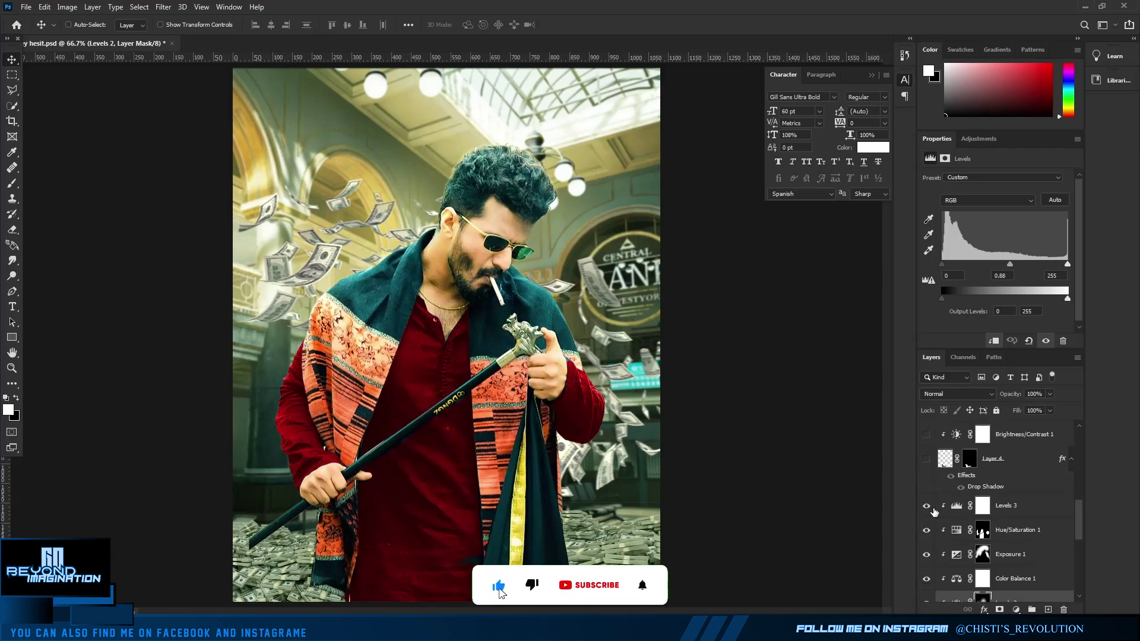
pyautogui.click(926, 460)
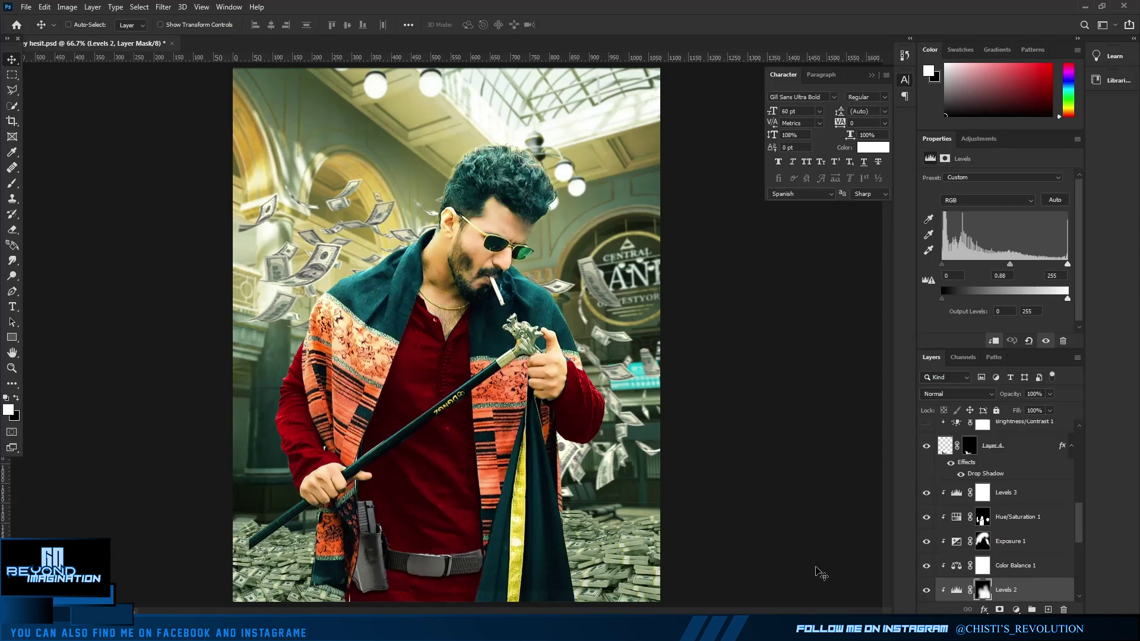
pyautogui.scroll(1, 939, 522)
# Shift the holster and belt on Layer 4 down and right with Free Transform
pyautogui.click(986, 478)
pyautogui.hotkey('ctrl', 't')
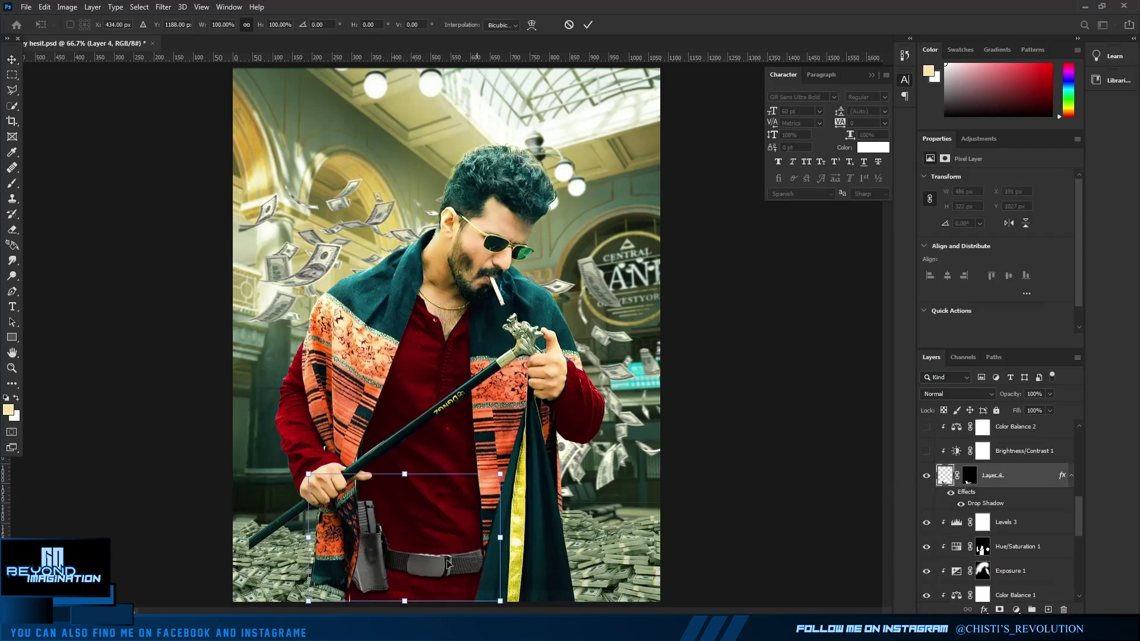
pyautogui.moveTo(408, 539)
pyautogui.mouseDown()
pyautogui.moveTo(468, 557)
pyautogui.moveTo(468, 576)
pyautogui.mouseUp()
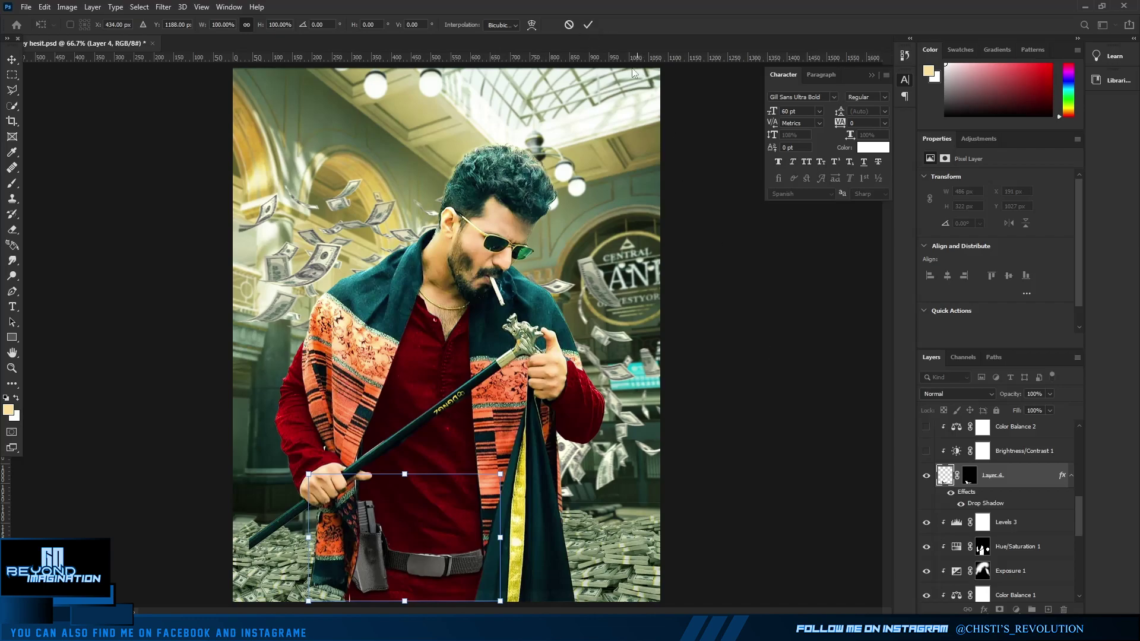
pyautogui.click(572, 25)
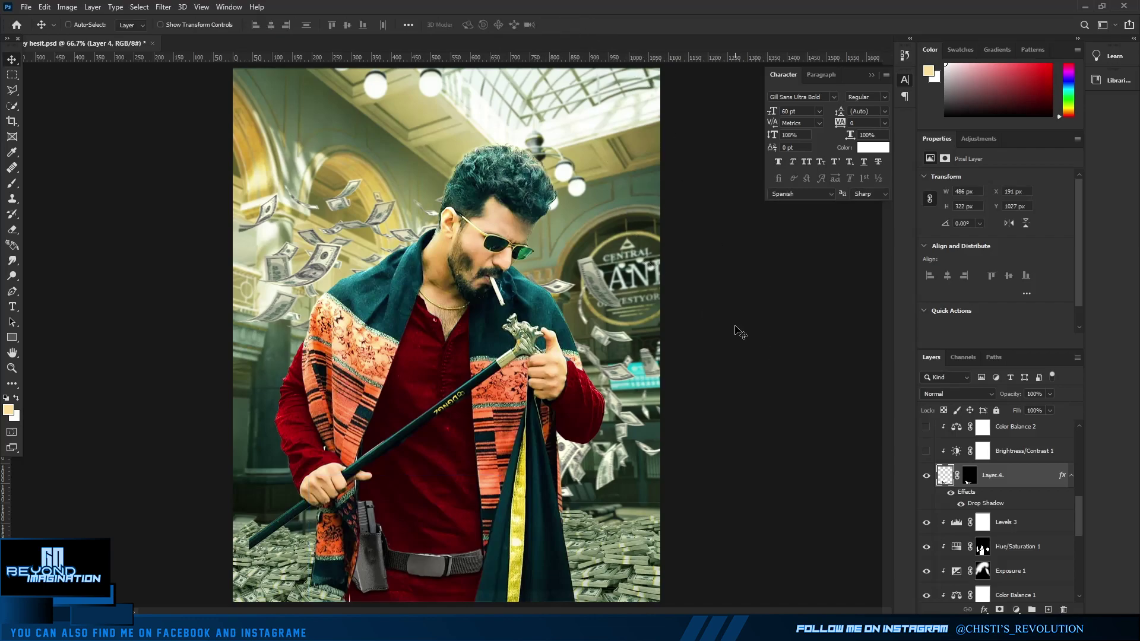
# Switch on the Levels 1 and Brightness/Contrast 2 adjustments without adding a new one
pyautogui.scroll(2, 923, 512)
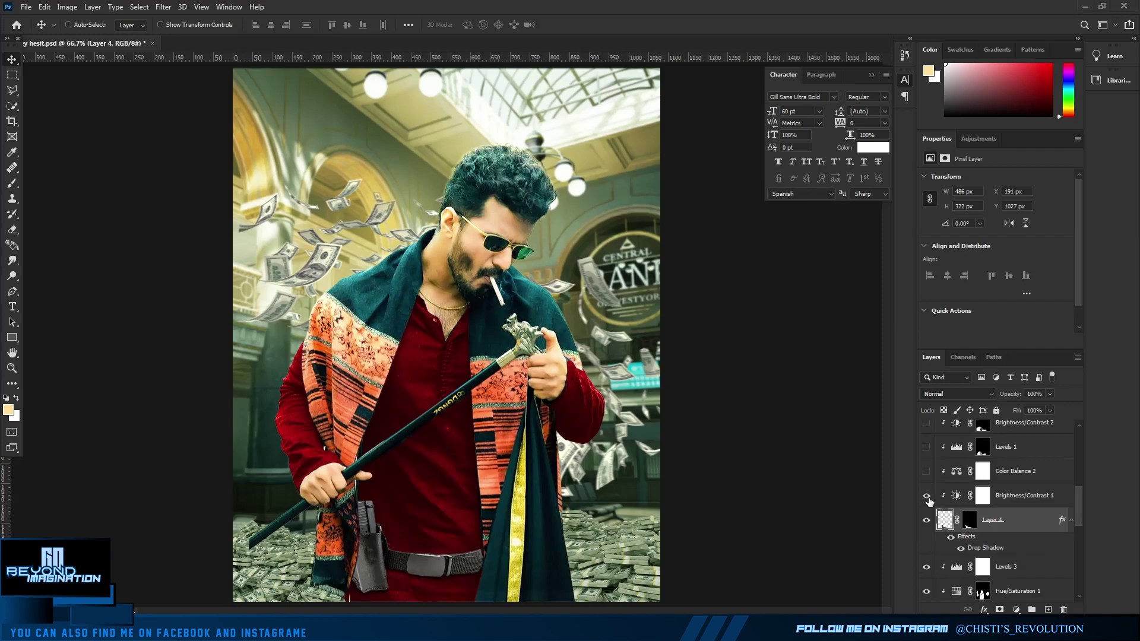
pyautogui.scroll(1, 930, 470)
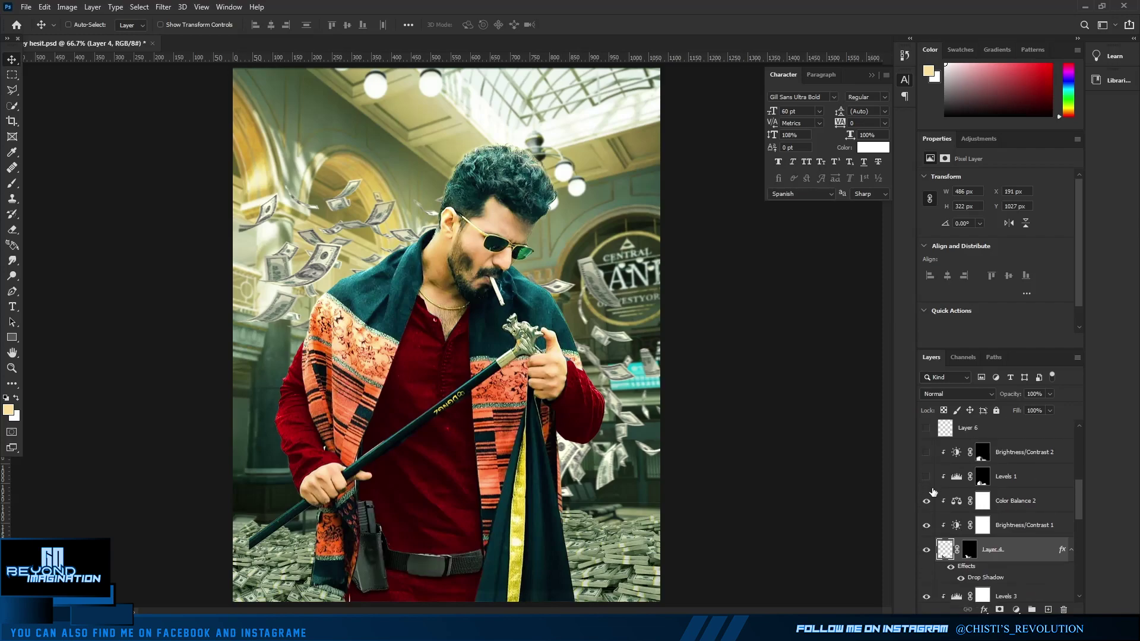
pyautogui.click(928, 477)
pyautogui.click(929, 451)
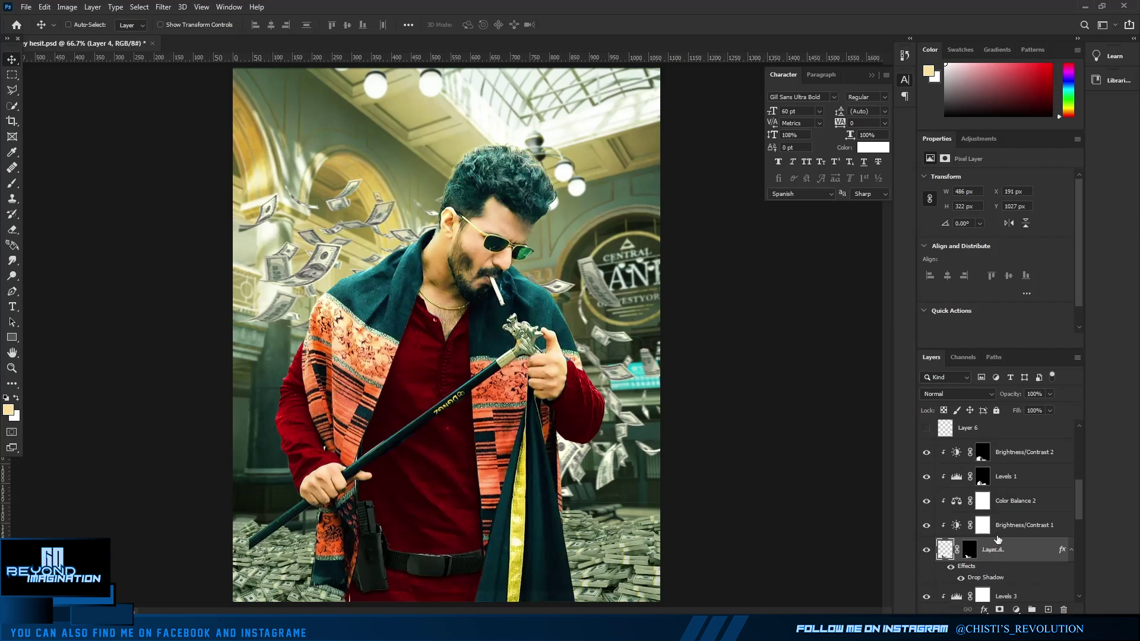
pyautogui.click(1017, 609)
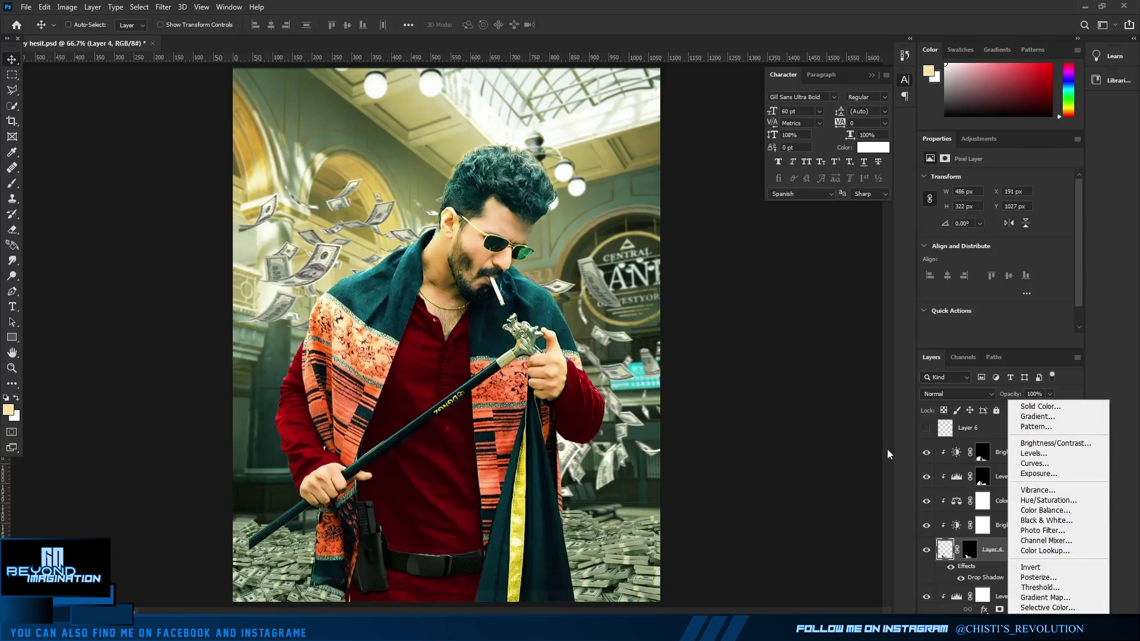
pyautogui.click(939, 485)
pyautogui.scroll(3, 956, 493)
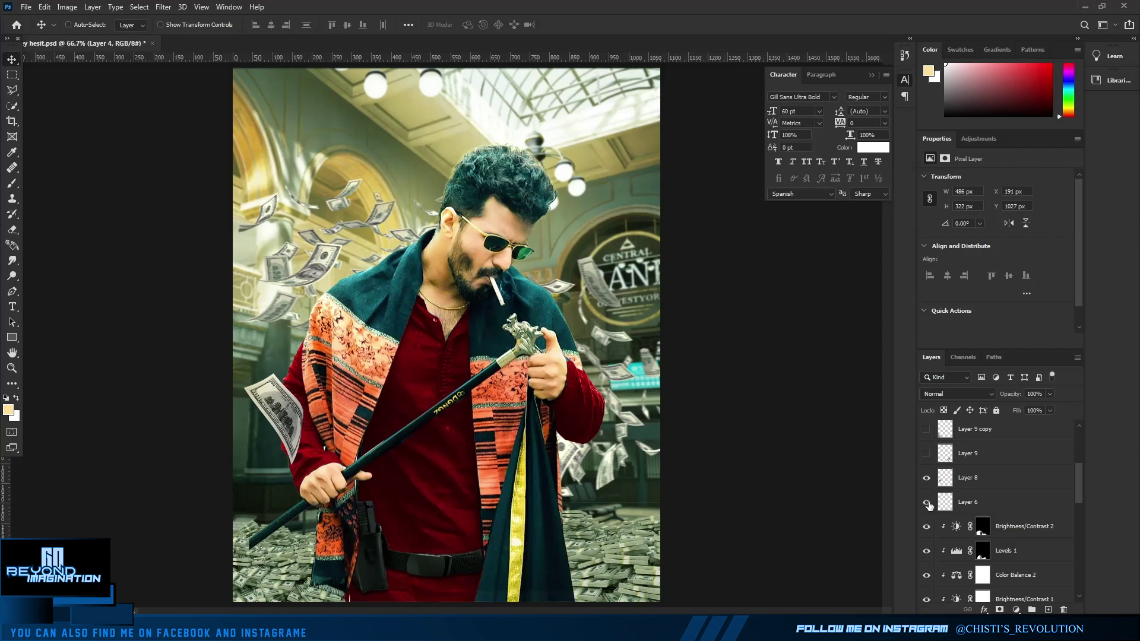
# Show Layer 9's large banknote and Layer 9 copy's blurred banknote, applying no new filter
pyautogui.click(927, 453)
pyautogui.scroll(1, 928, 460)
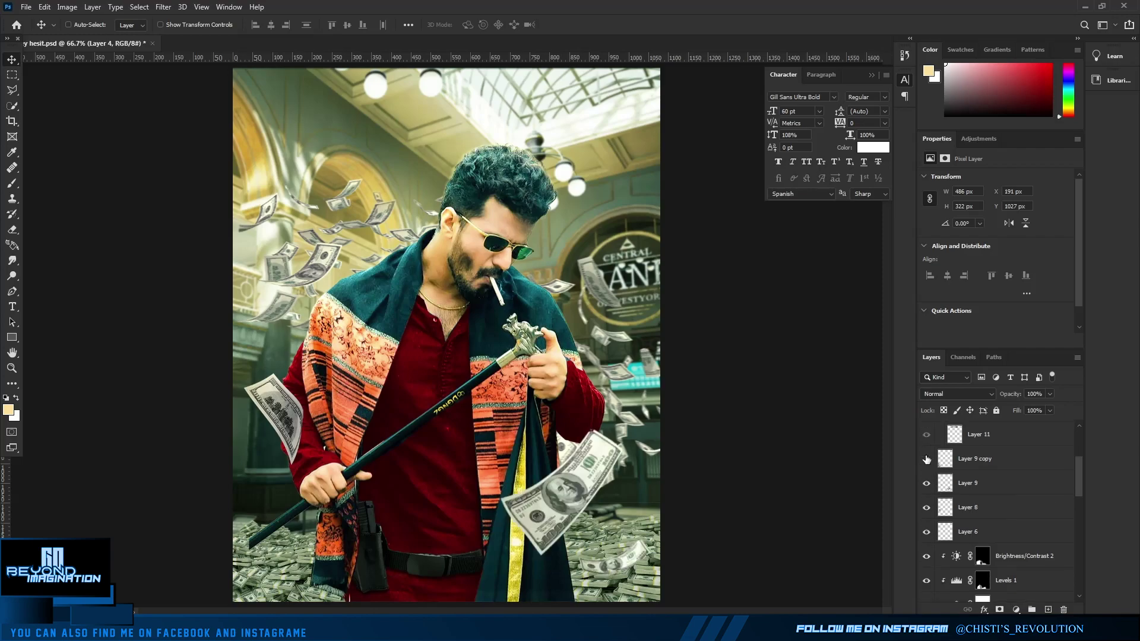
pyautogui.click(926, 459)
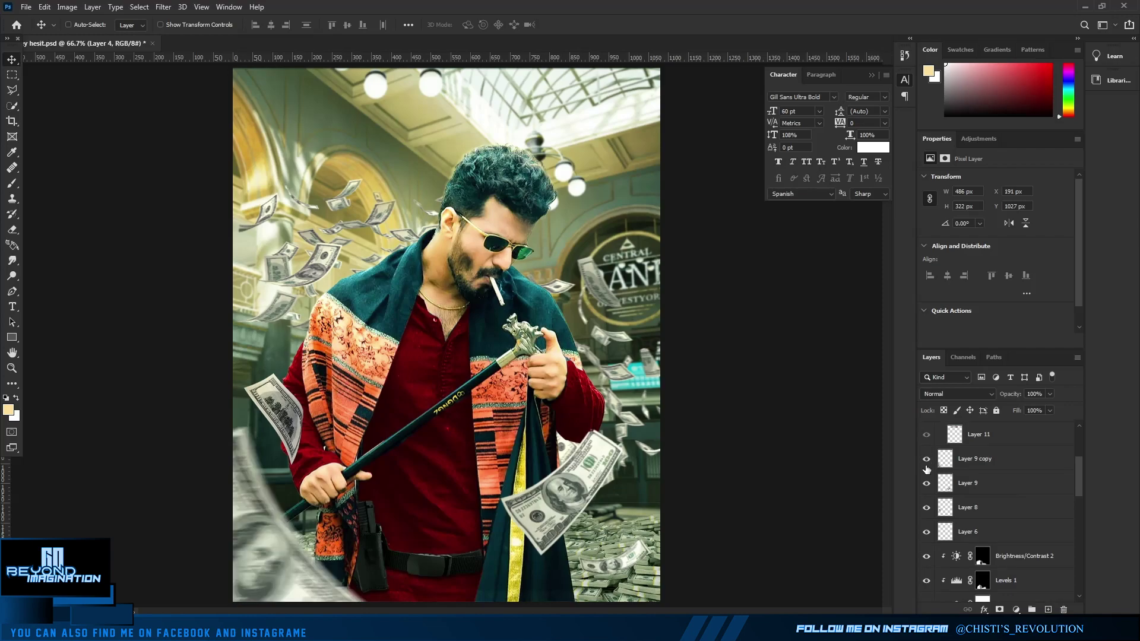
pyautogui.click(968, 461)
pyautogui.click(159, 7)
pyautogui.moveTo(170, 141)
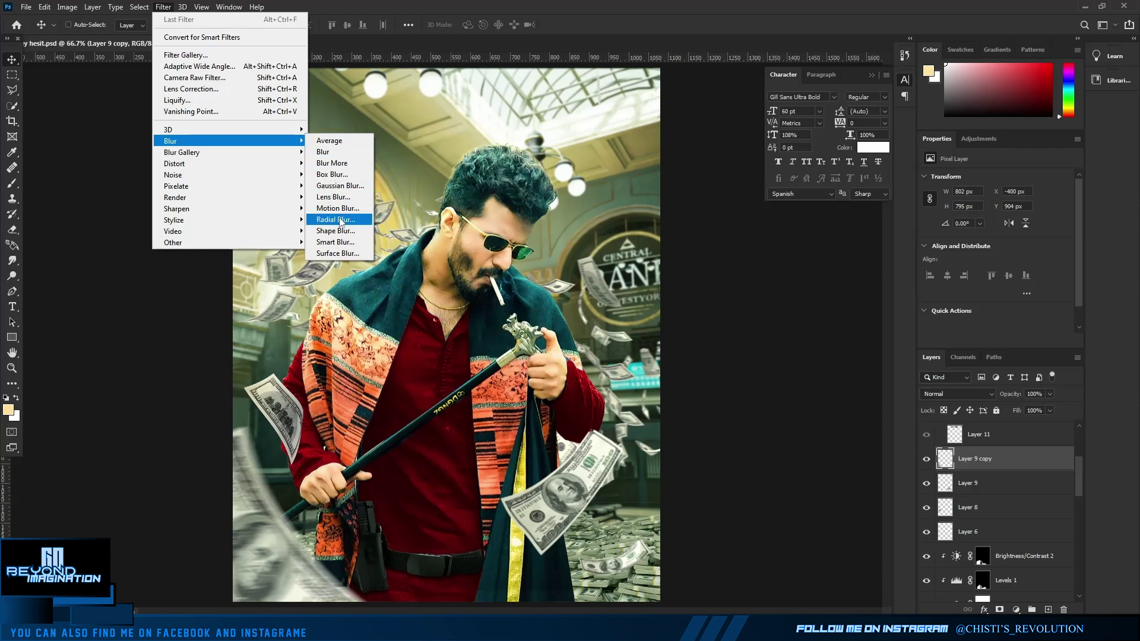
pyautogui.click(747, 304)
pyautogui.scroll(2, 973, 457)
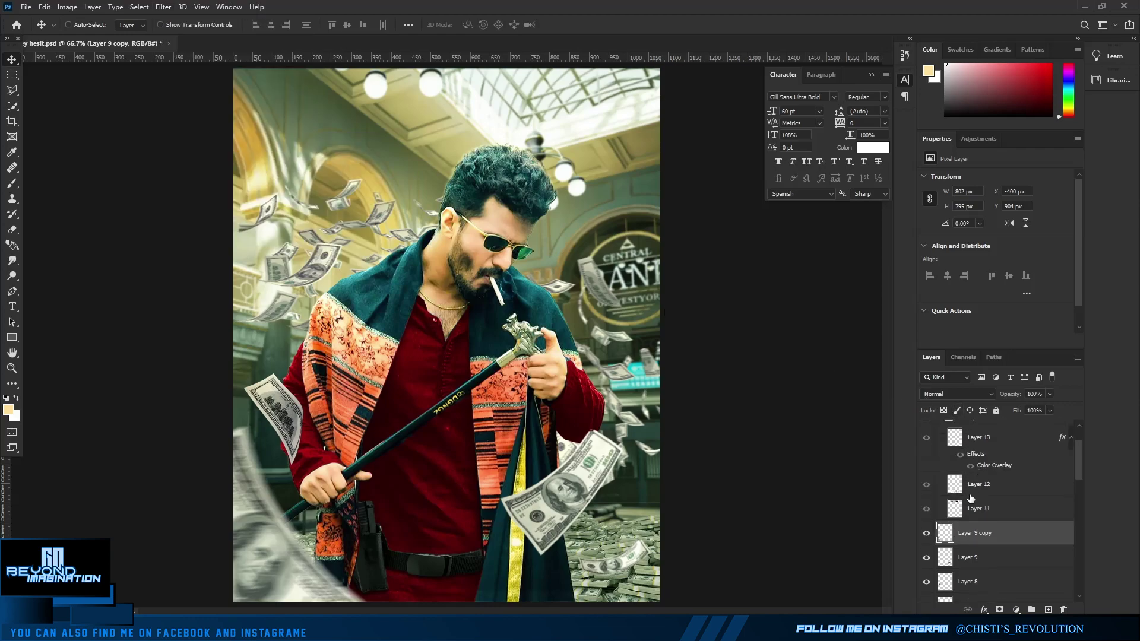
pyautogui.scroll(2, 962, 503)
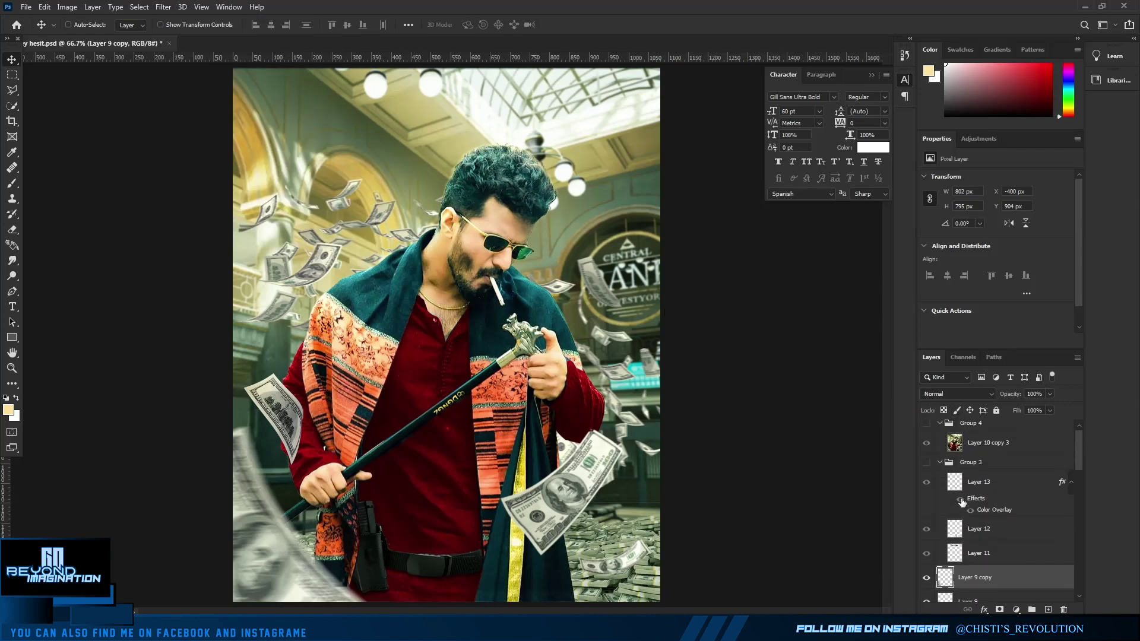
# Show the Group 3 titles and toggle Layers 11–13 to find LA CASA DE PAPEL and MONEY HEIST
pyautogui.click(927, 463)
pyautogui.click(928, 464)
pyautogui.click(928, 464)
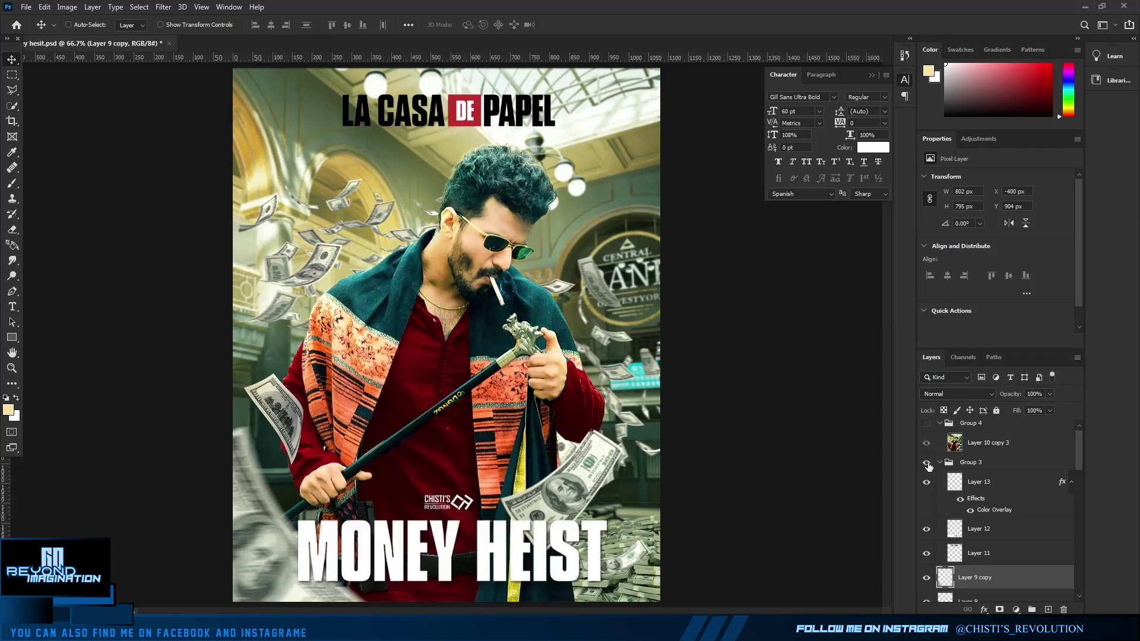
pyautogui.scroll(-1, 928, 517)
pyautogui.click(927, 524)
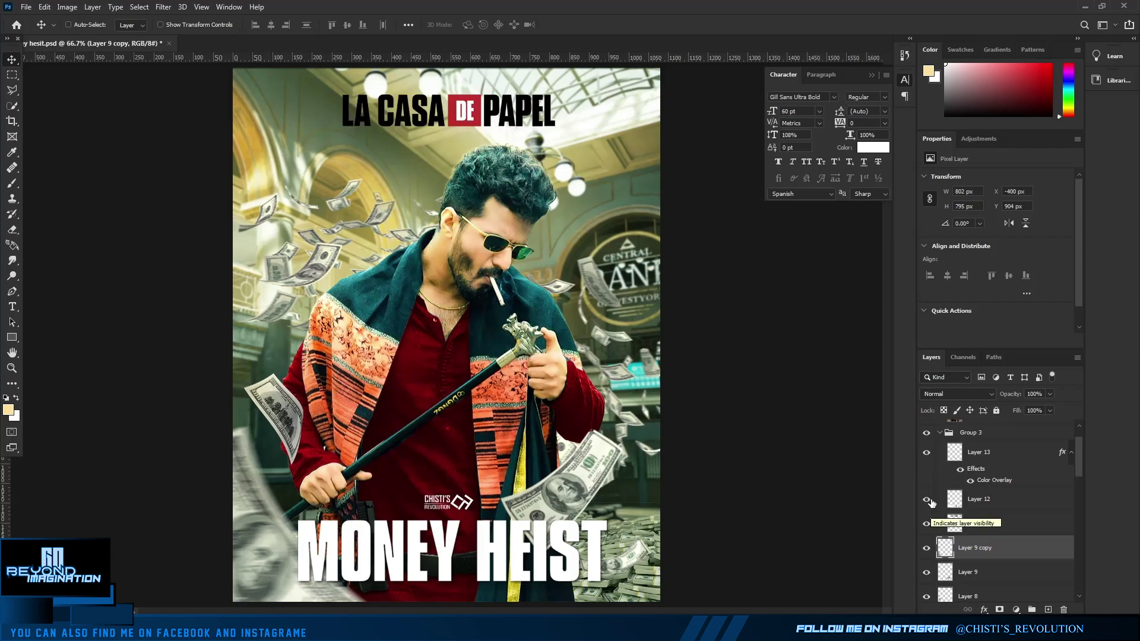
pyautogui.click(927, 499)
pyautogui.click(926, 452)
# Collapse the title group and select the Layer 10 copy 3 image
pyautogui.scroll(1, 934, 465)
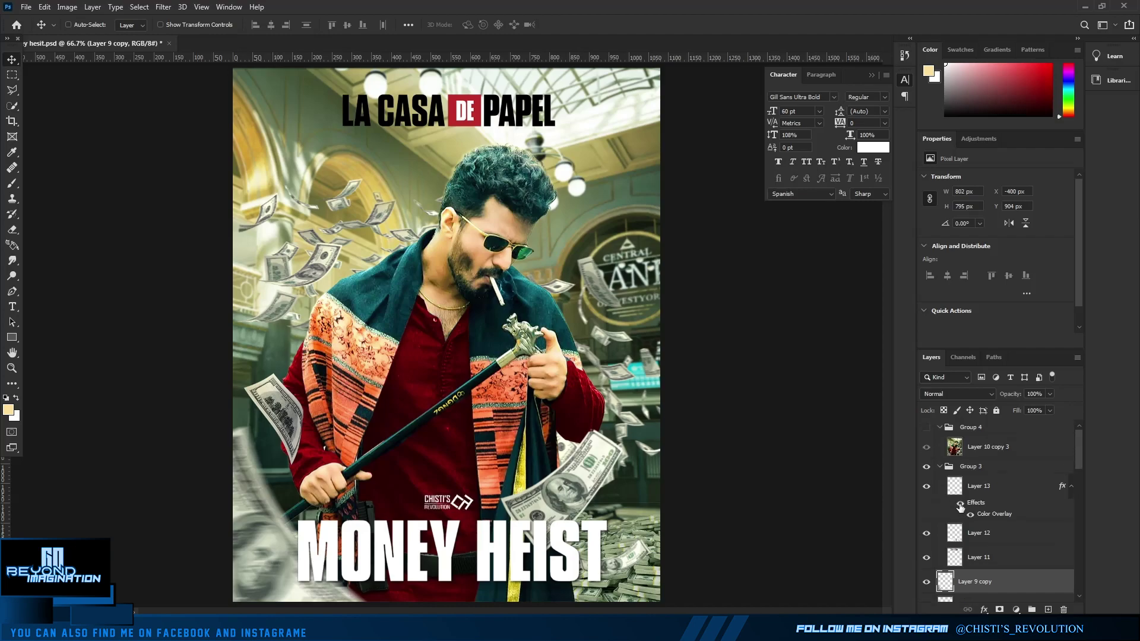
pyautogui.scroll(-1, 950, 478)
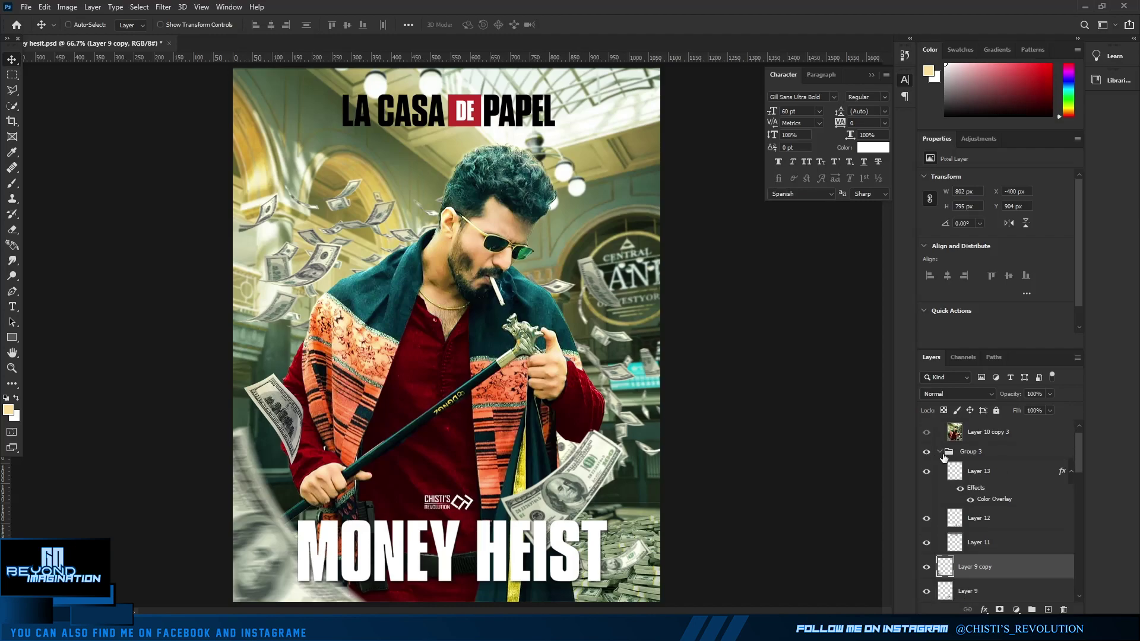
pyautogui.click(941, 451)
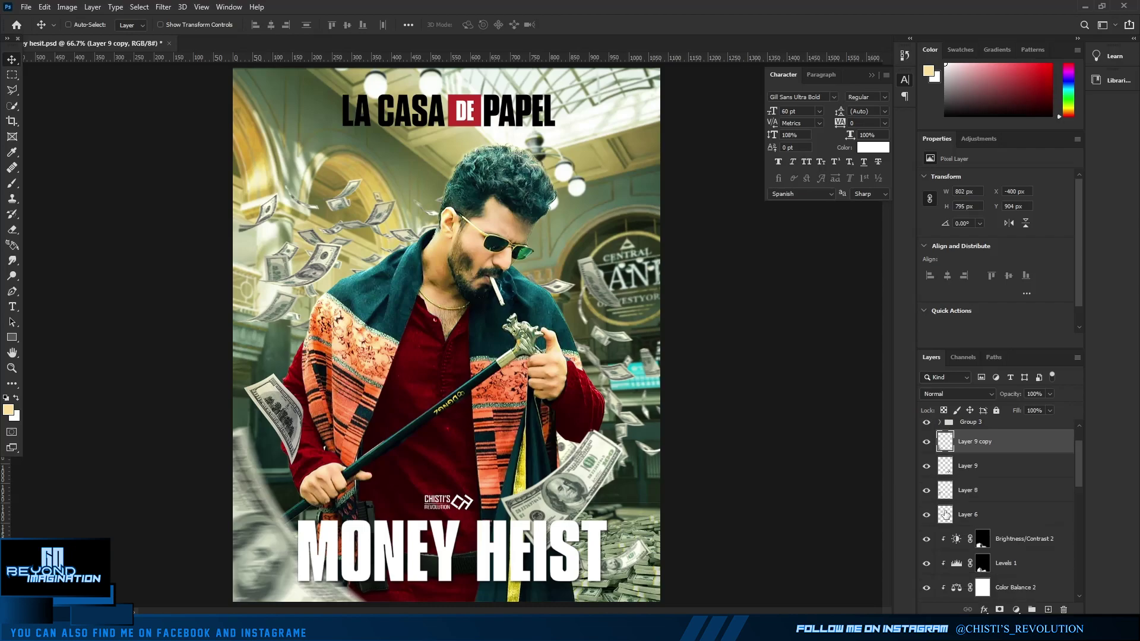
pyautogui.scroll(1, 933, 457)
pyautogui.click(970, 450)
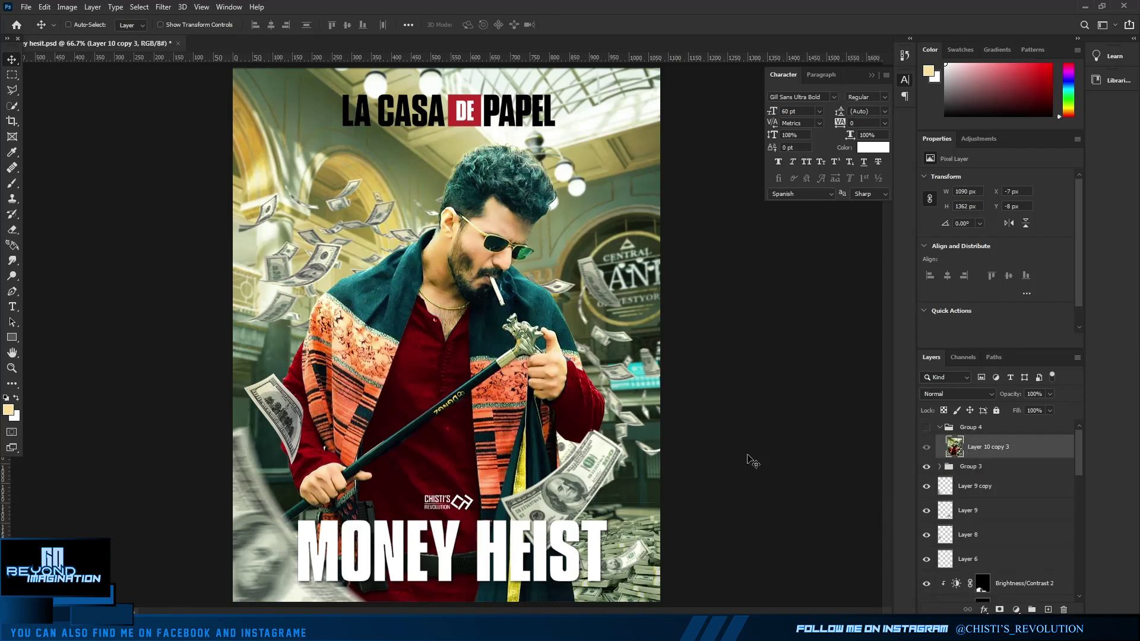
pyautogui.click(202, 7)
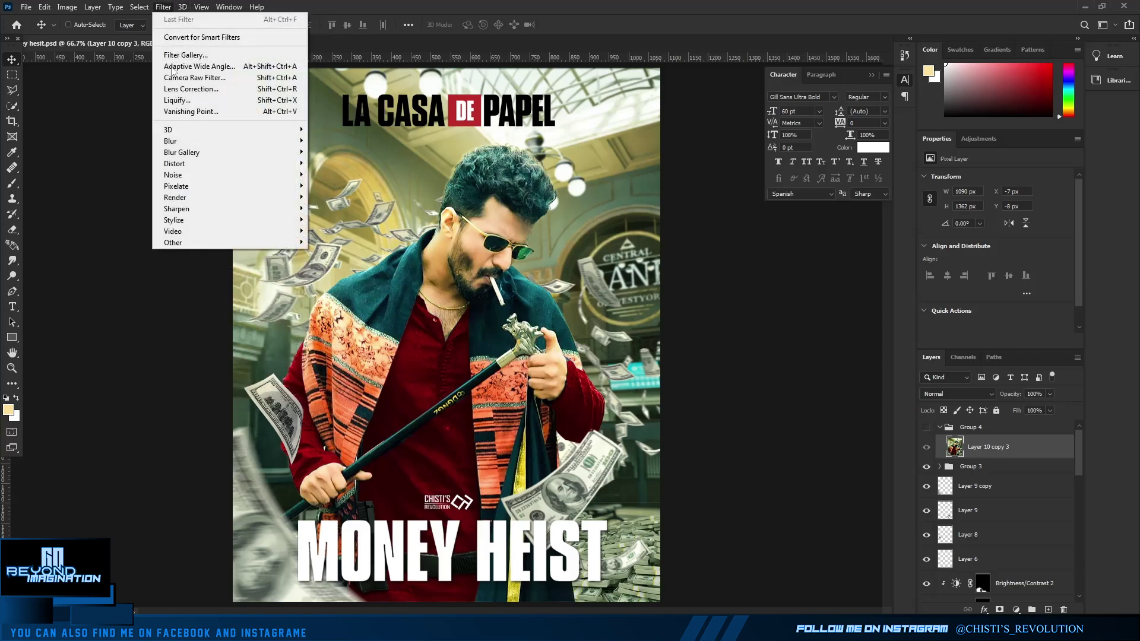
pyautogui.click(198, 89)
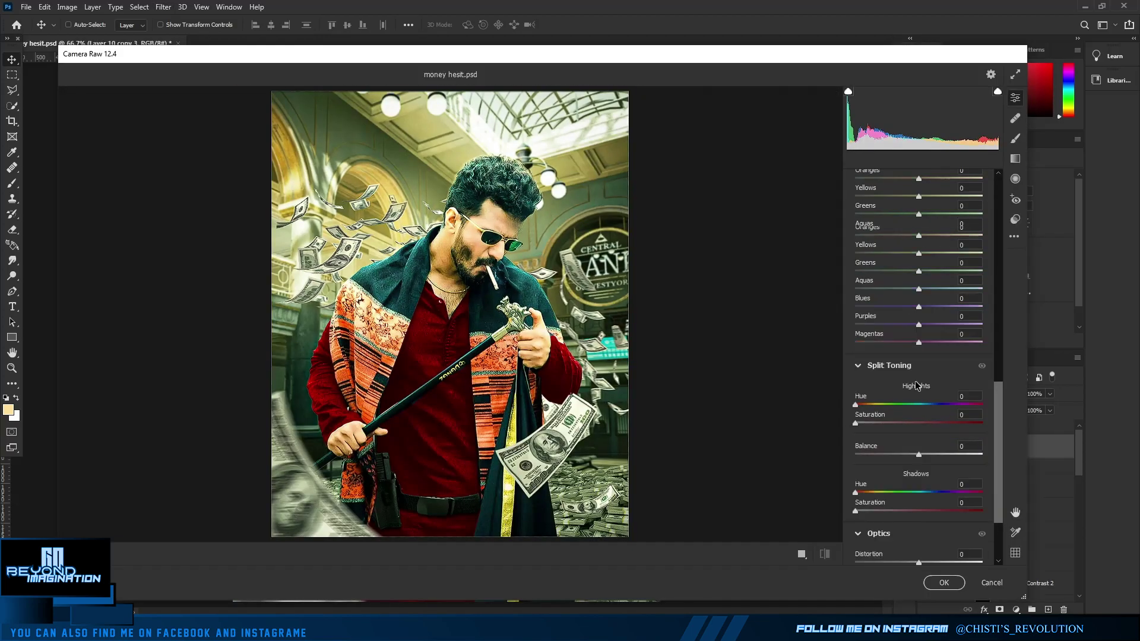
pyautogui.scroll(-5, 922, 409)
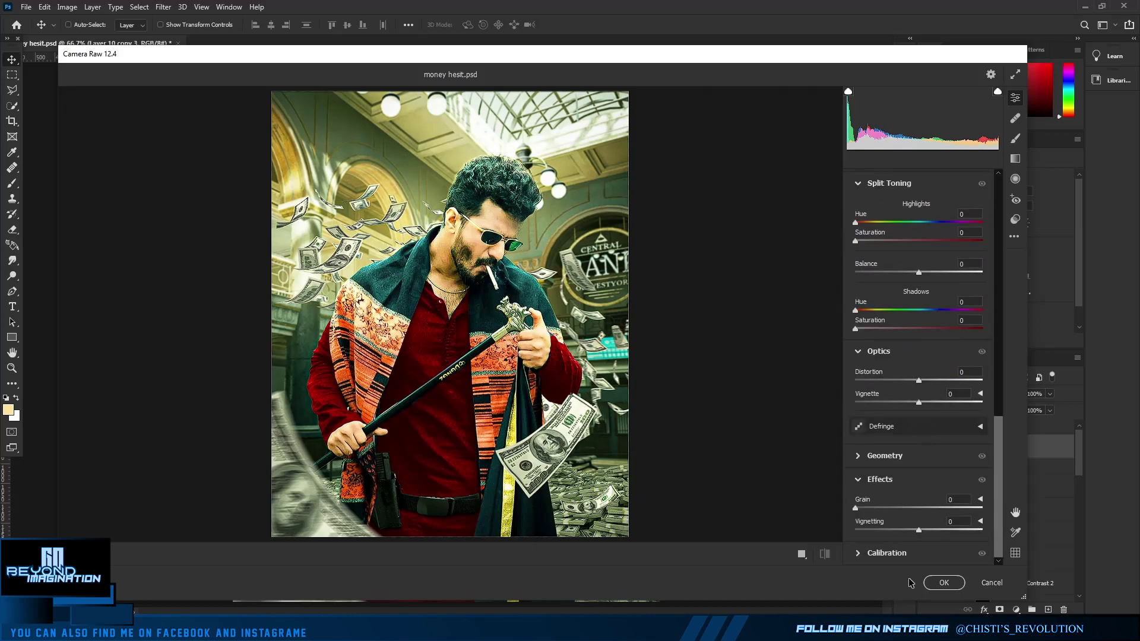
pyautogui.click(1003, 583)
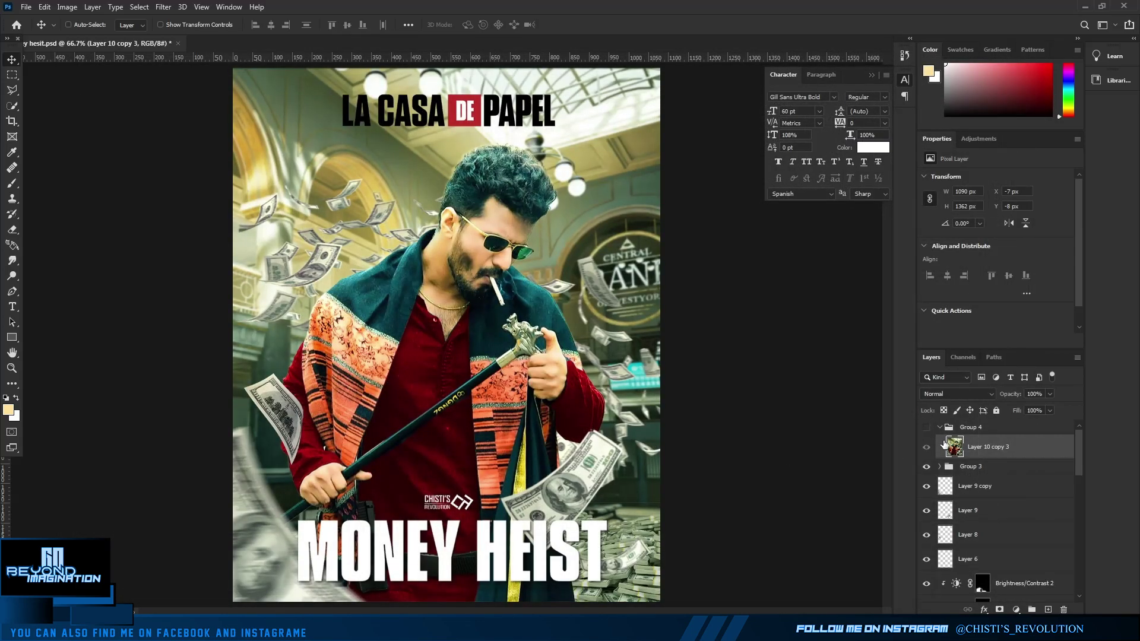
# Show the colour-graded Group 4 and move the Group 3 titles above Layer 10 copy 3
pyautogui.click(926, 428)
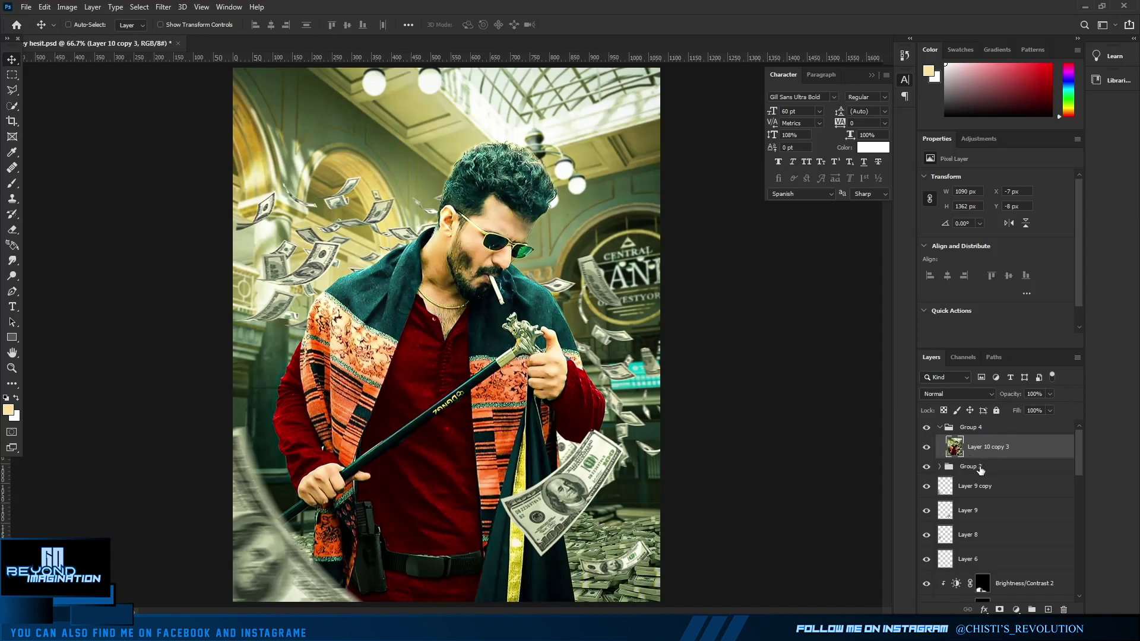
pyautogui.moveTo(980, 470)
pyautogui.mouseDown()
pyautogui.moveTo(980, 419)
pyautogui.moveTo(981, 428)
pyautogui.mouseUp()
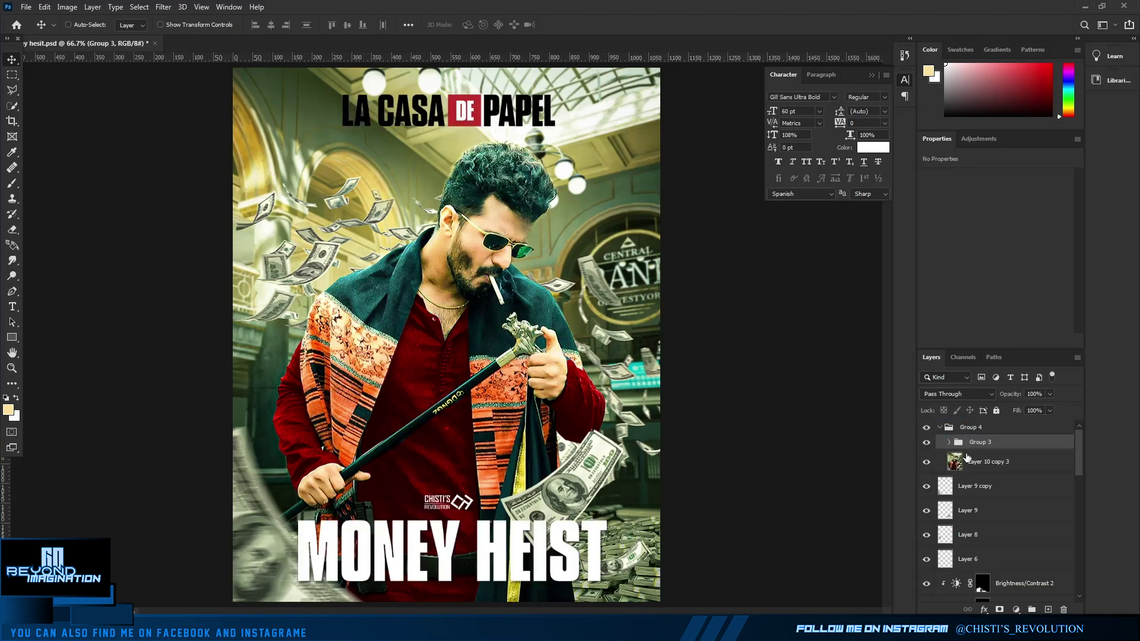